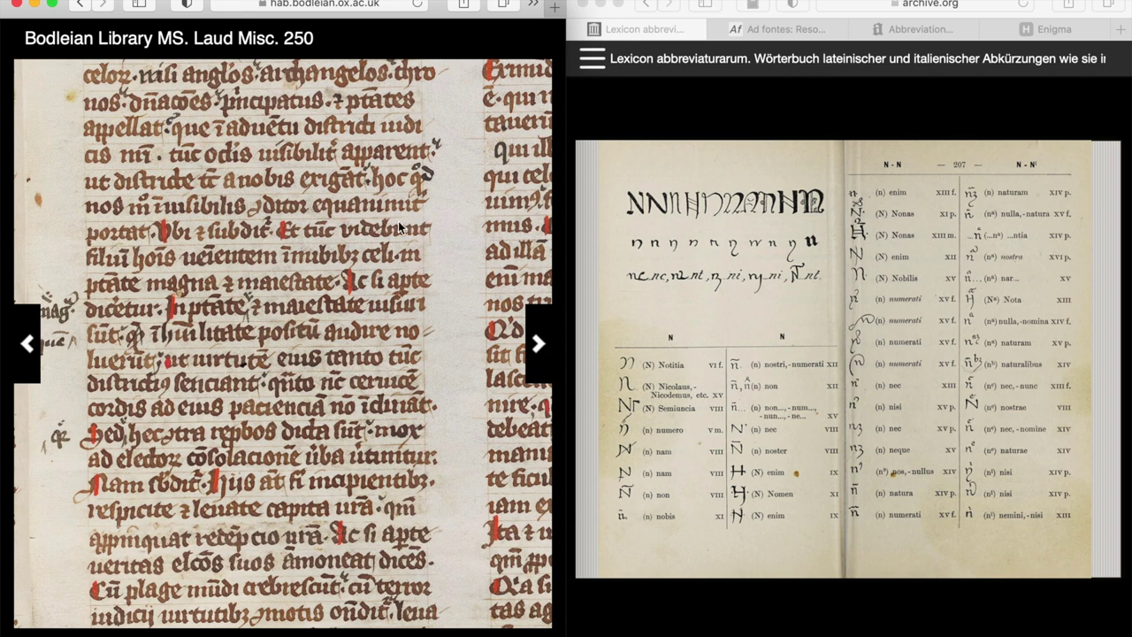
# - Magnify the manuscript column around the abbreviated word that follows "hoc" at the line end
pyautogui.scroll(5, 411, 208)
pyautogui.scroll(2, 414, 199)
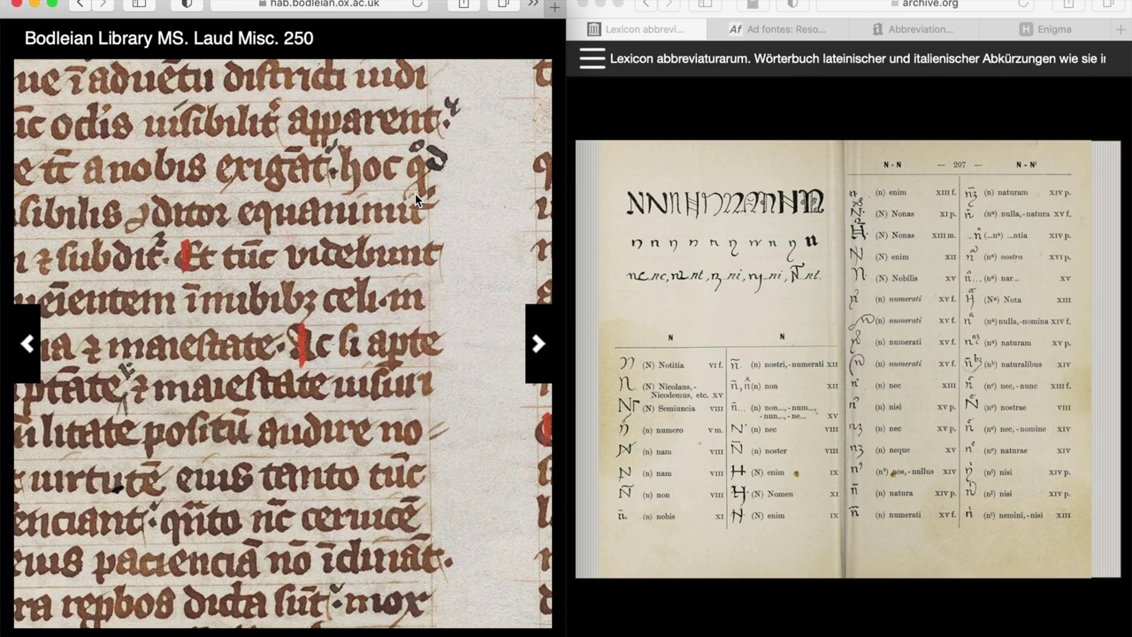
pyautogui.scroll(3, 414, 195)
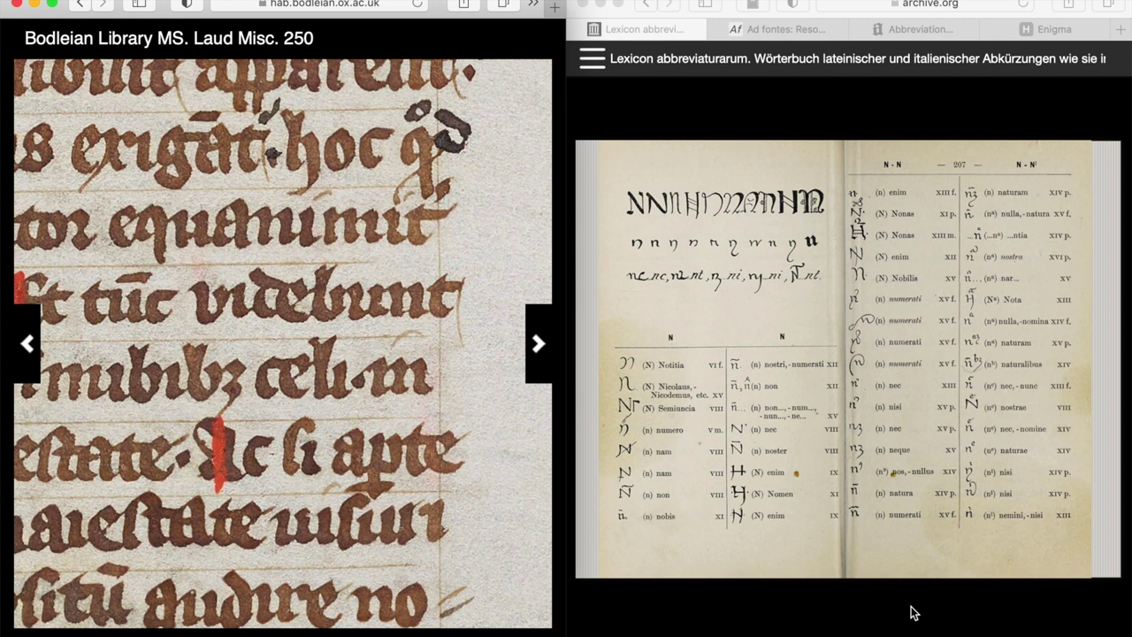
# - Open the Ad fontes Cappelli Online page and go to its abbreviation filter form
pyautogui.click(914, 612)
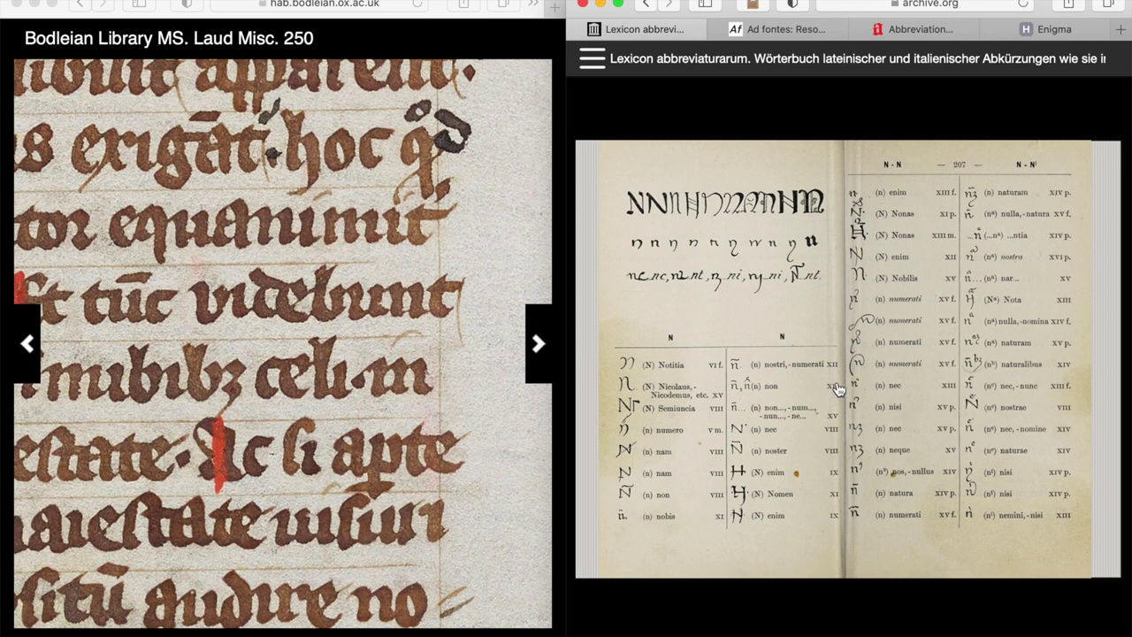
pyautogui.moveTo(785, 35); pyautogui.dragTo(782, 33)
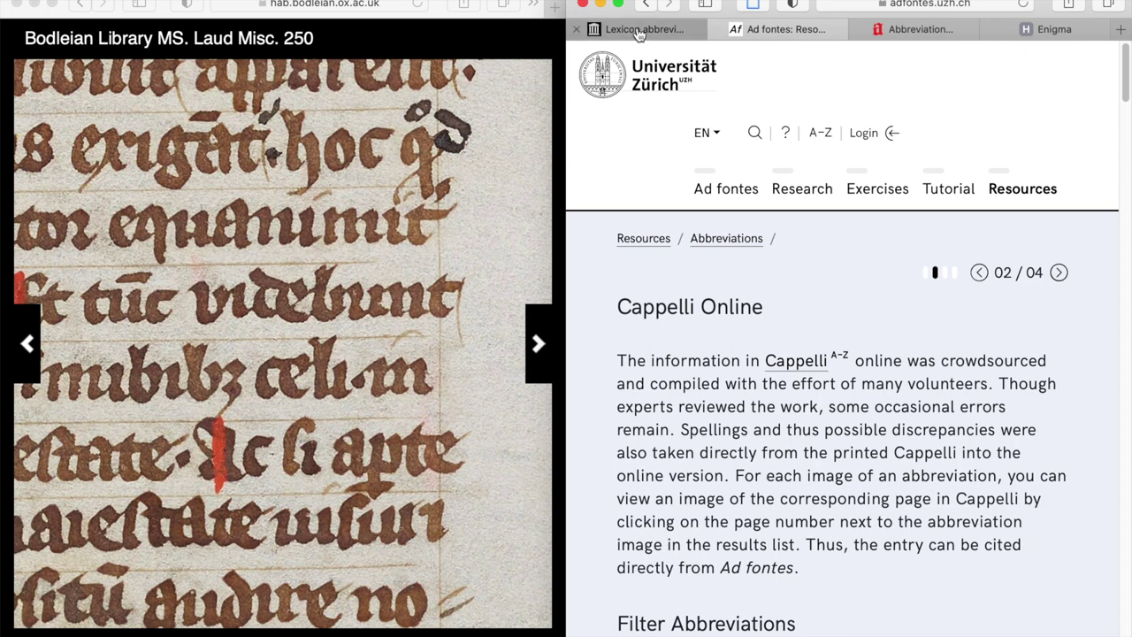
pyautogui.moveTo(638, 33)
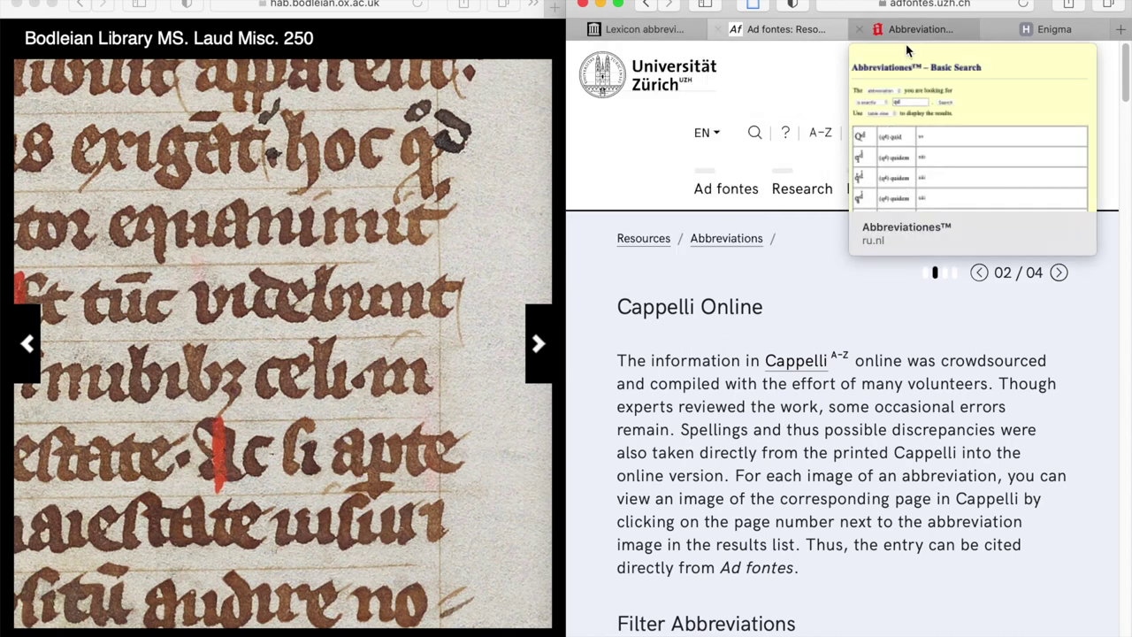
pyautogui.scroll(-5, 791, 297)
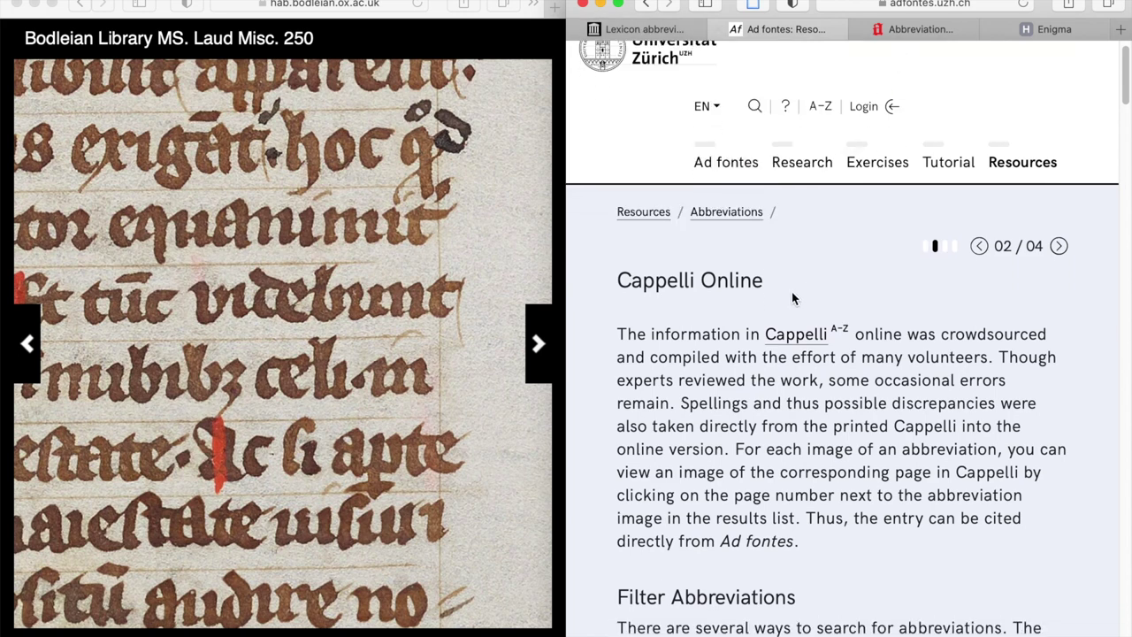
pyautogui.scroll(-10, 791, 297)
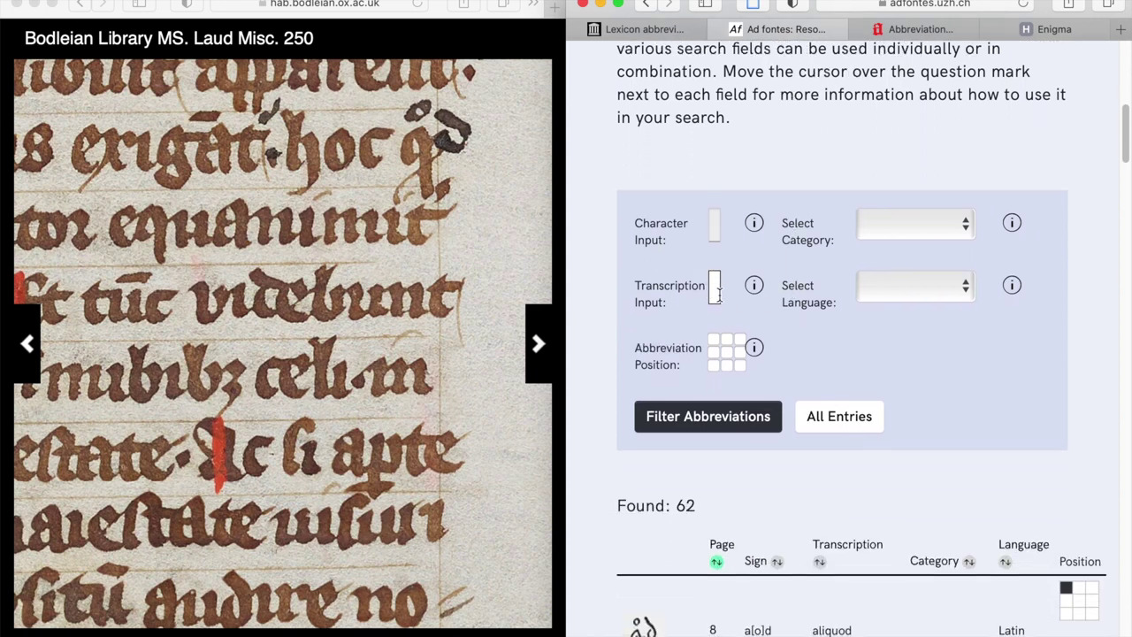
pyautogui.scroll(-1, 719, 297)
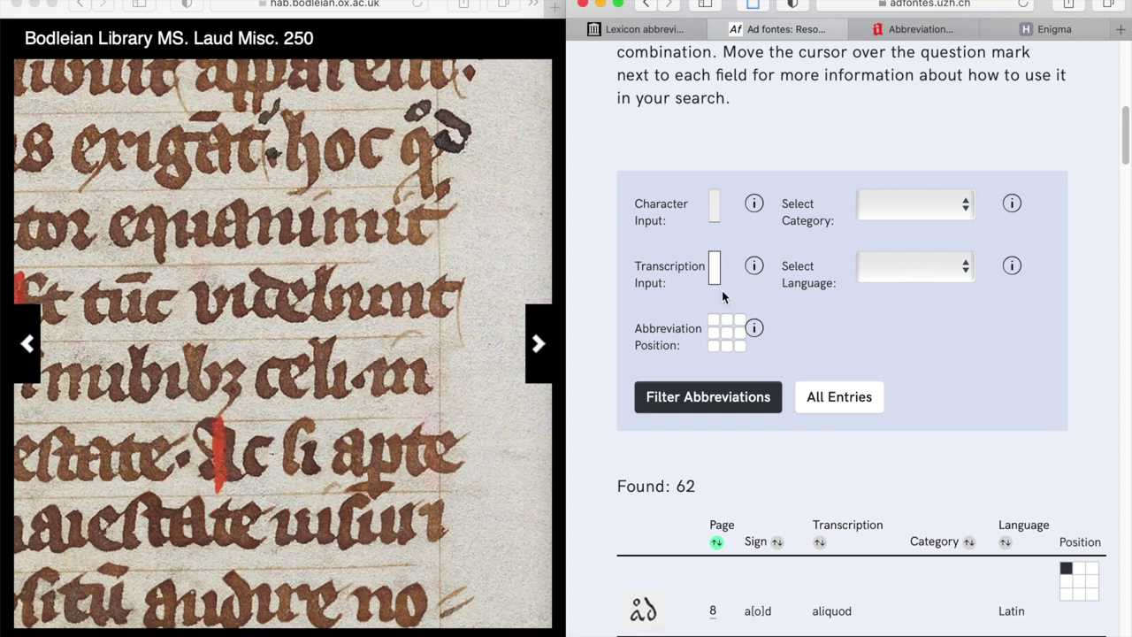
# - Examine the Cappelli Online results for a sign matching the manuscript's q and d with a superscript o
pyautogui.scroll(-5, 780, 327)
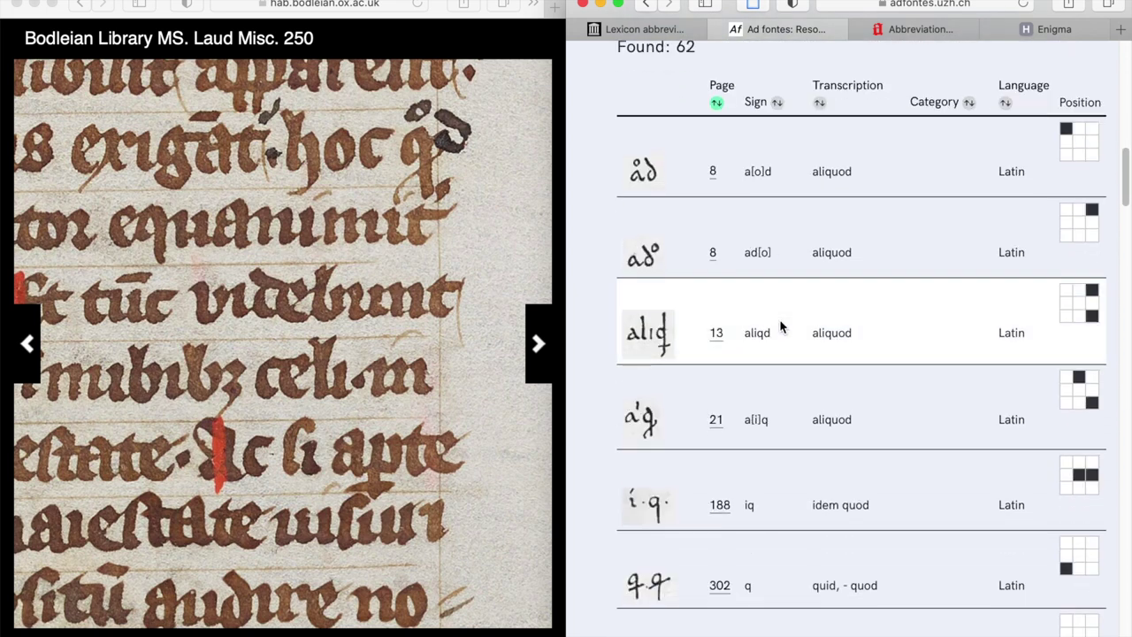
pyautogui.scroll(-1, 595, 332)
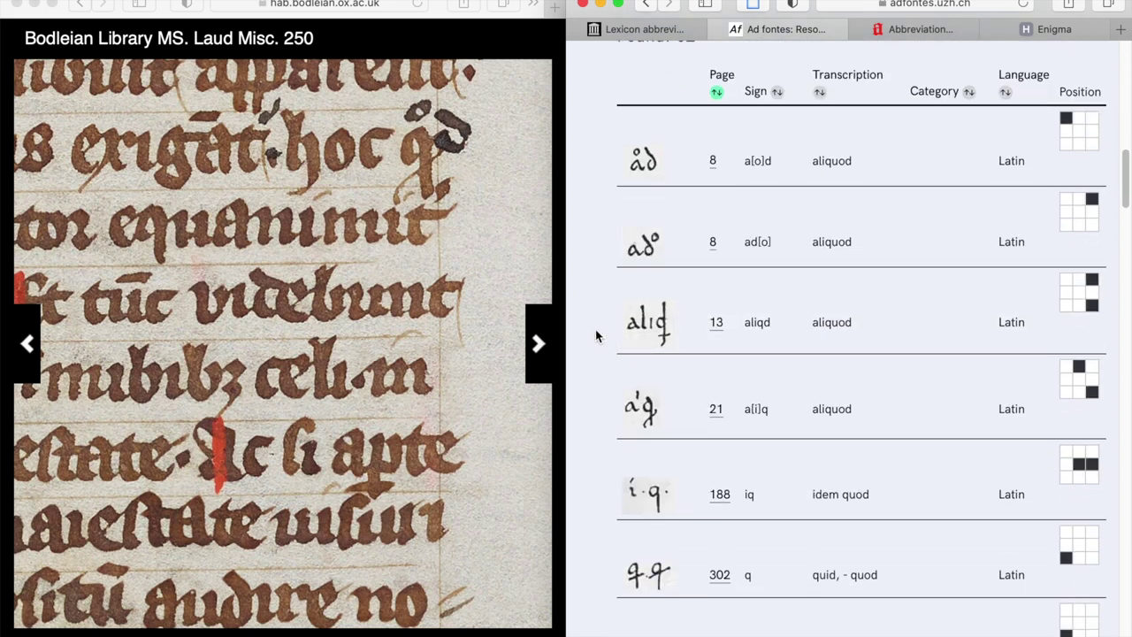
pyautogui.scroll(-1, 595, 329)
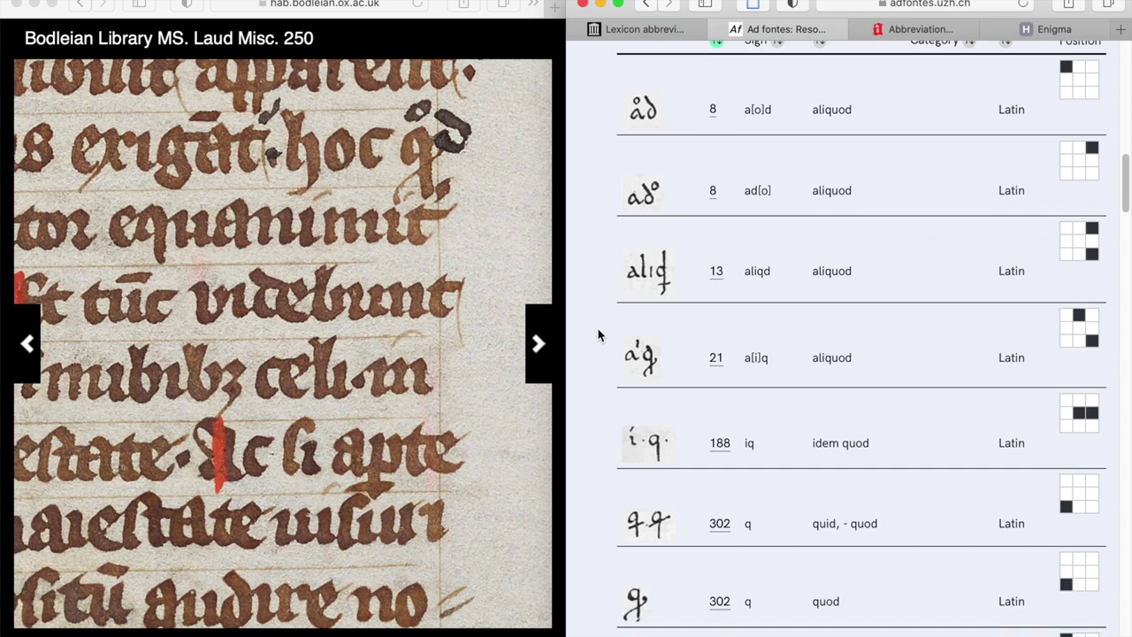
pyautogui.scroll(-2, 597, 334)
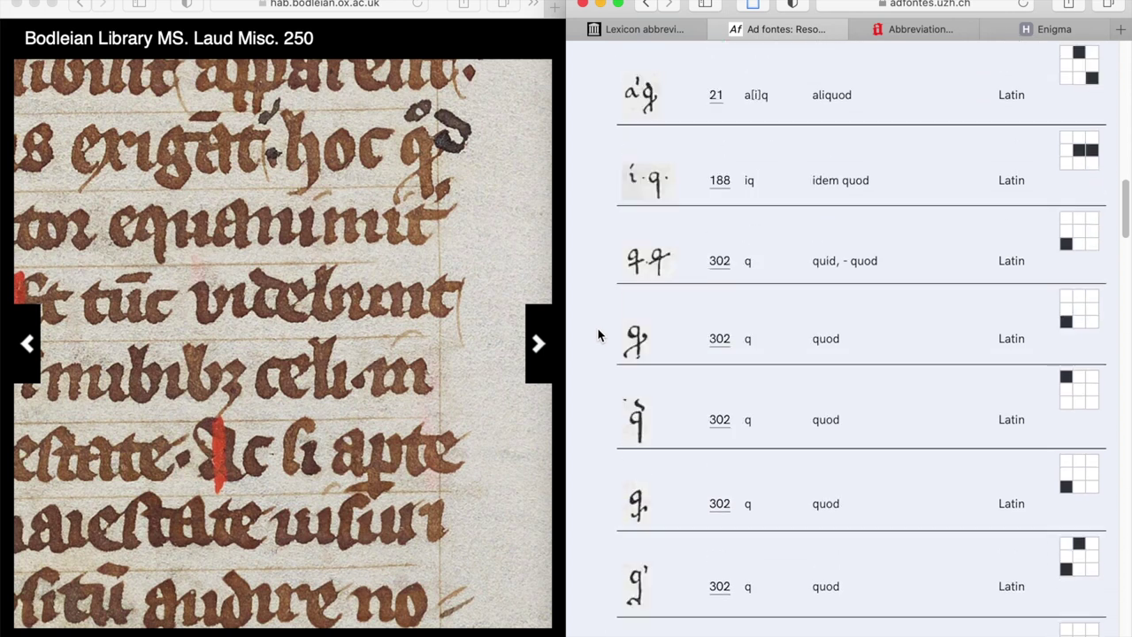
pyautogui.scroll(-3, 598, 330)
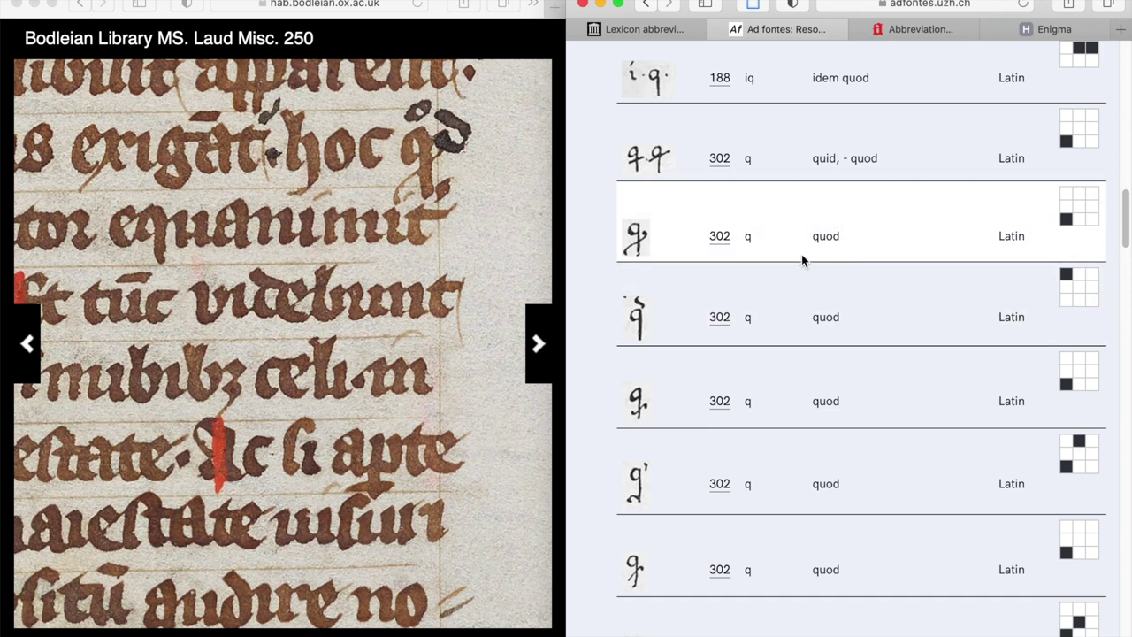
pyautogui.scroll(-10, 788, 273)
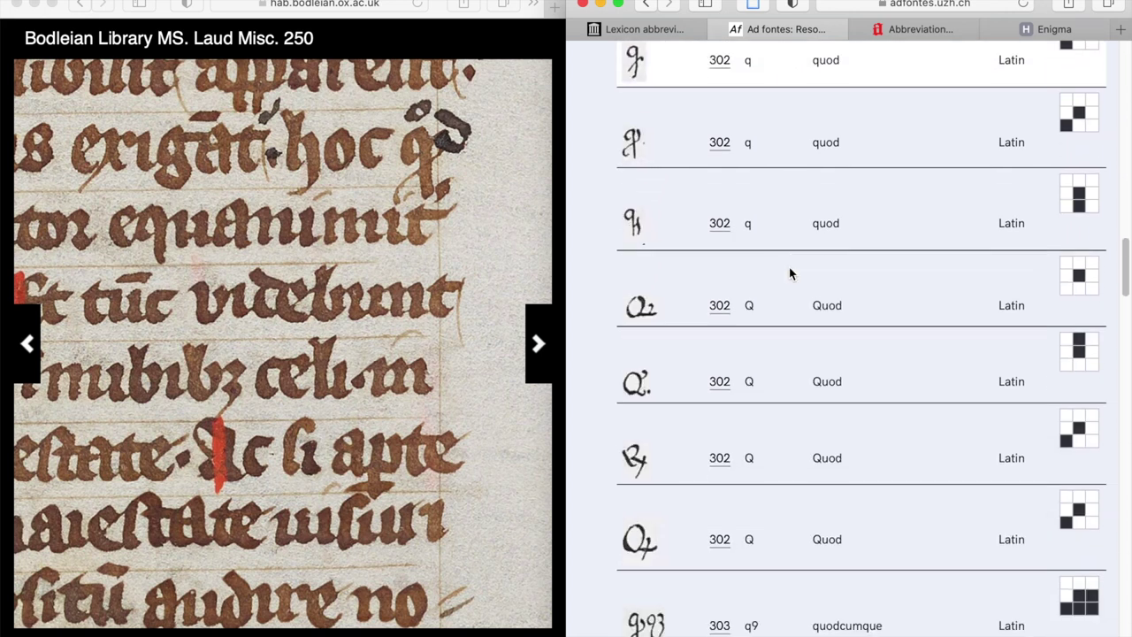
pyautogui.scroll(-13, 790, 273)
pyautogui.scroll(-11, 790, 273)
pyautogui.scroll(-13, 790, 273)
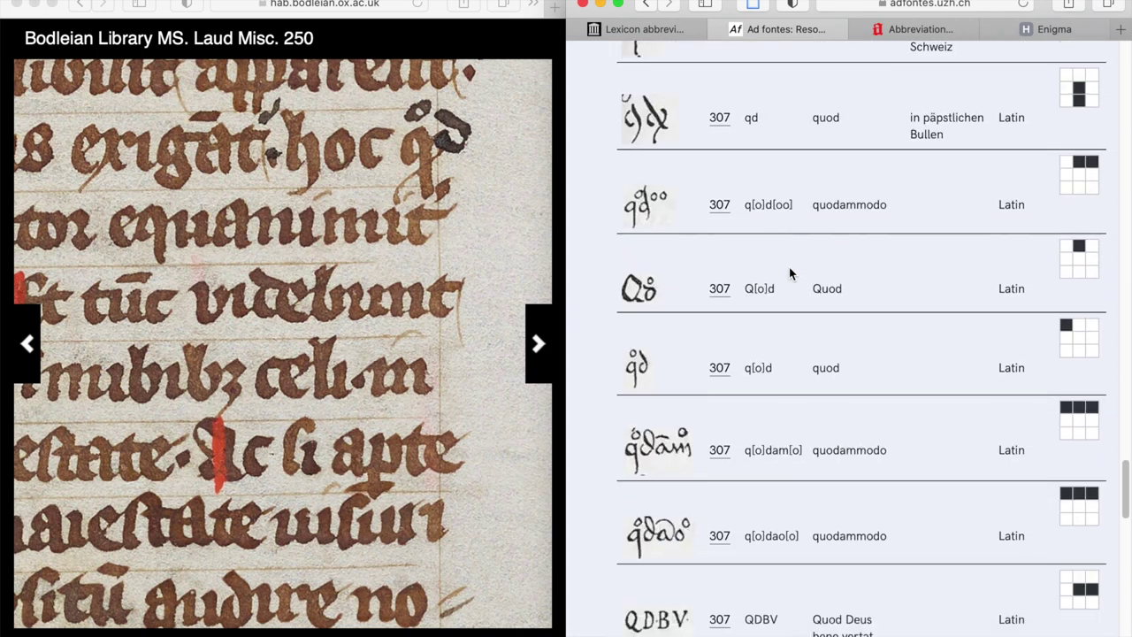
pyautogui.scroll(-1, 790, 273)
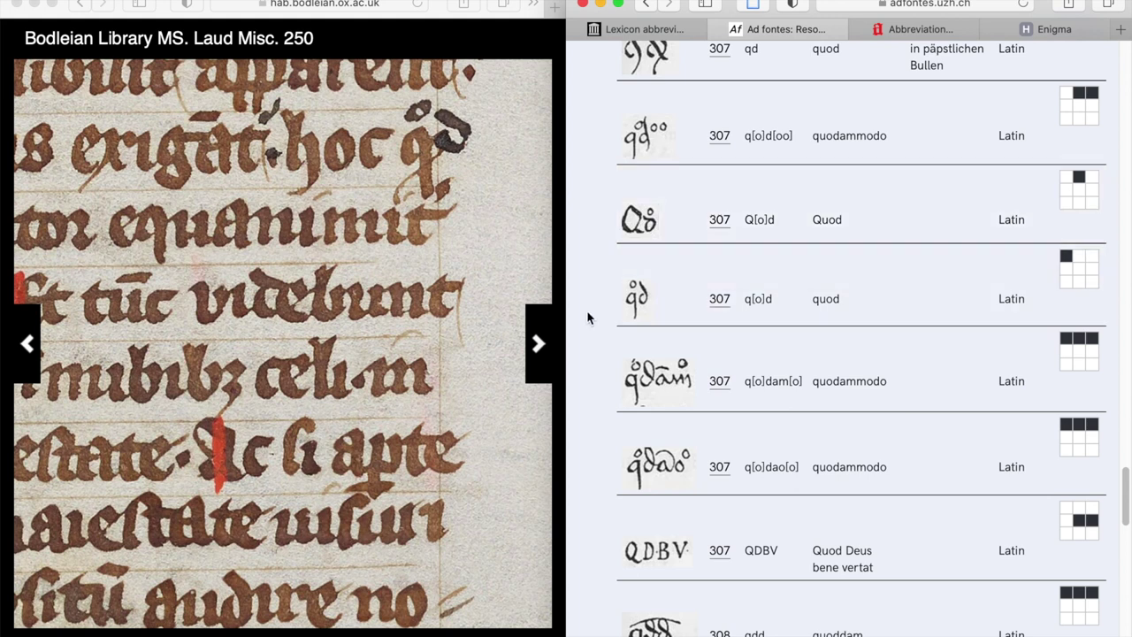
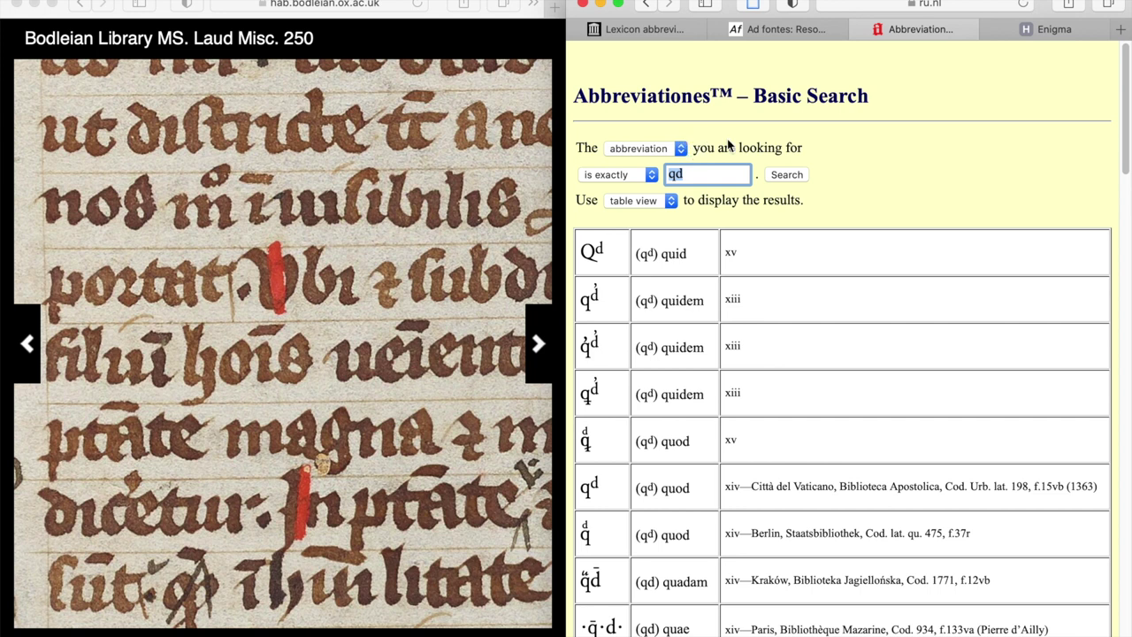
# - Search Abbreviationes for the abbreviation that is exactly "mº" and review the listed readings
pyautogui.click(601, 178)
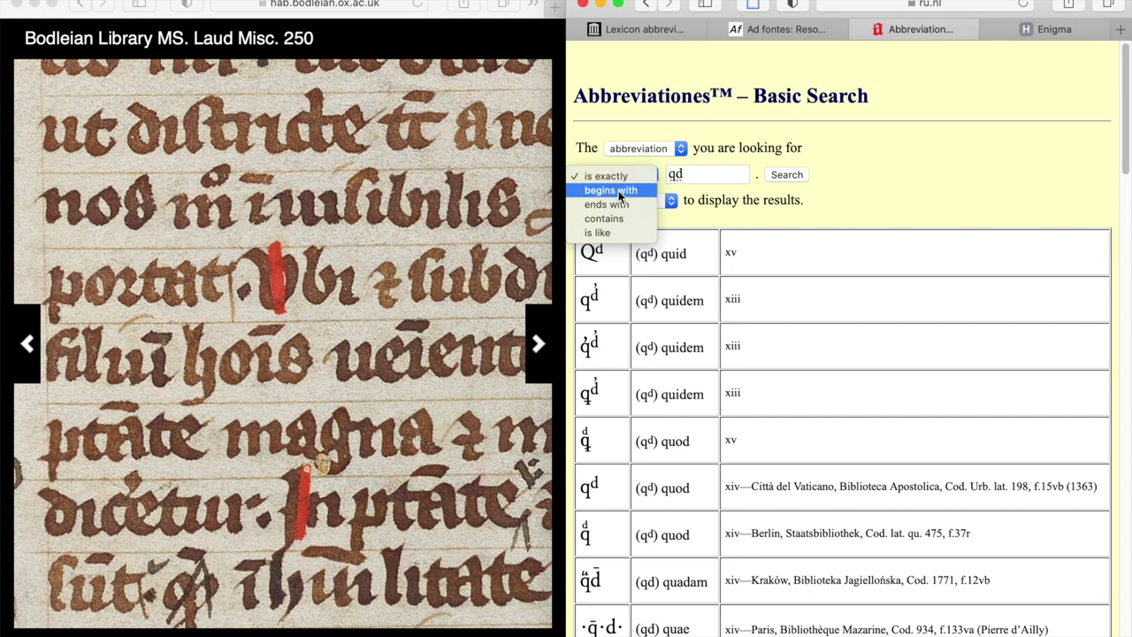
pyautogui.click(703, 174)
pyautogui.click(683, 173)
pyautogui.moveTo(683, 172); pyautogui.dragTo(599, 173)
pyautogui.write('m')
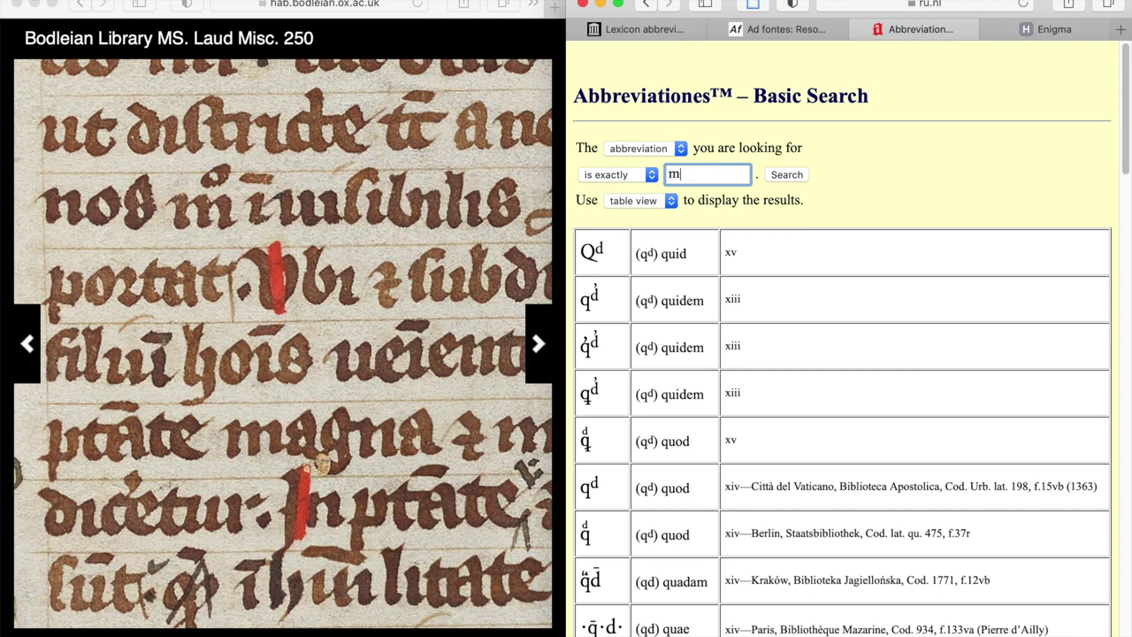
pyautogui.write('º')
pyautogui.press('Return')
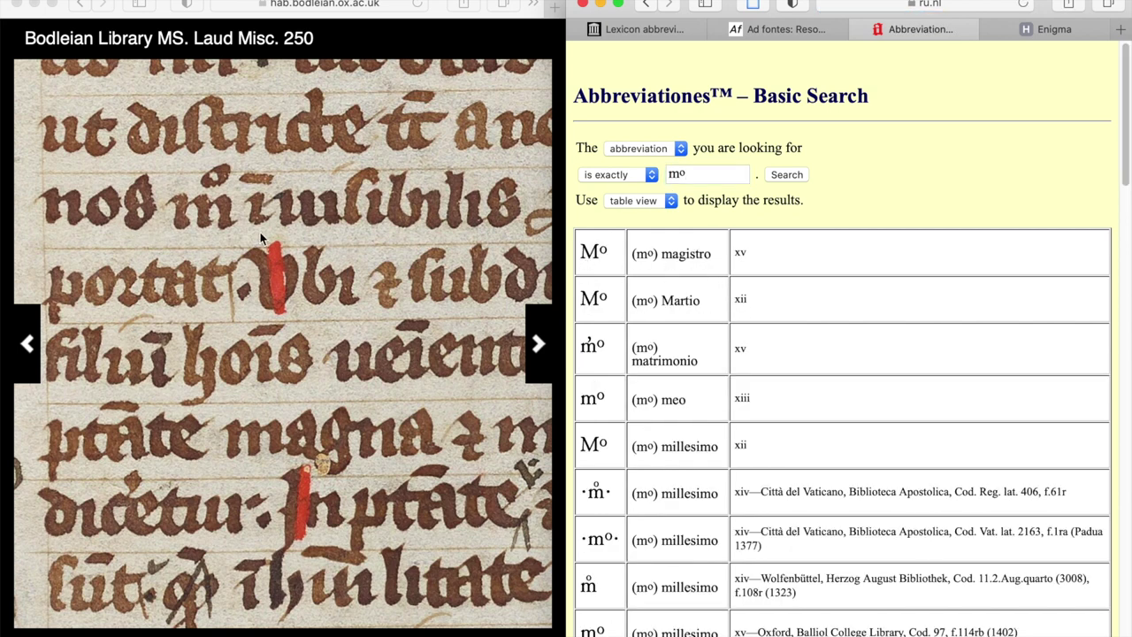
pyautogui.scroll(-3, 765, 372)
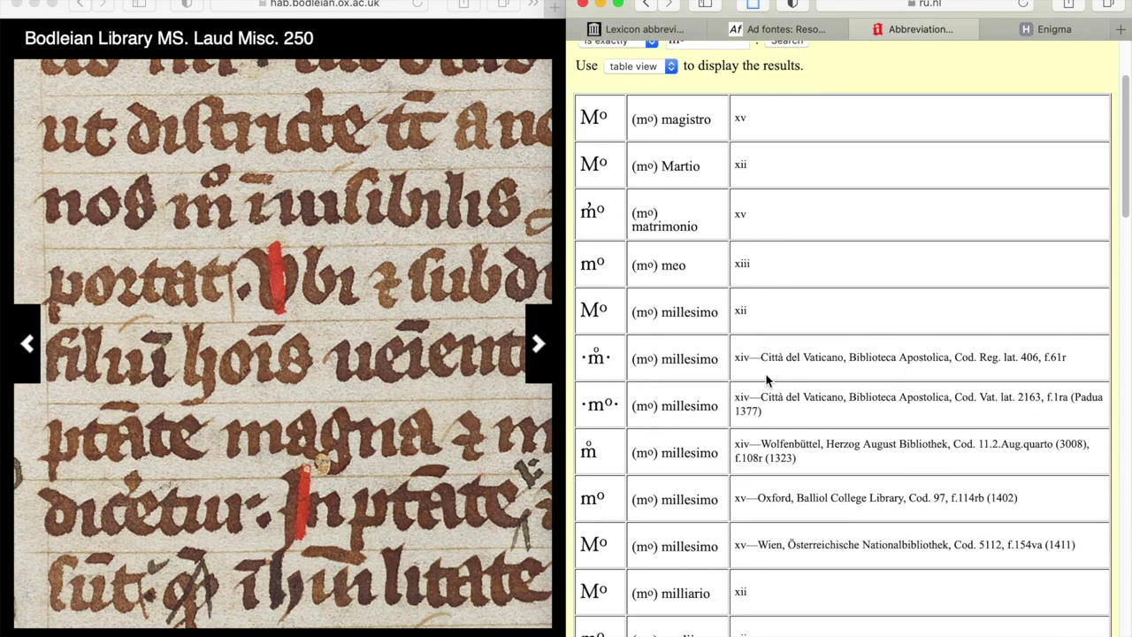
pyautogui.scroll(-3, 652, 288)
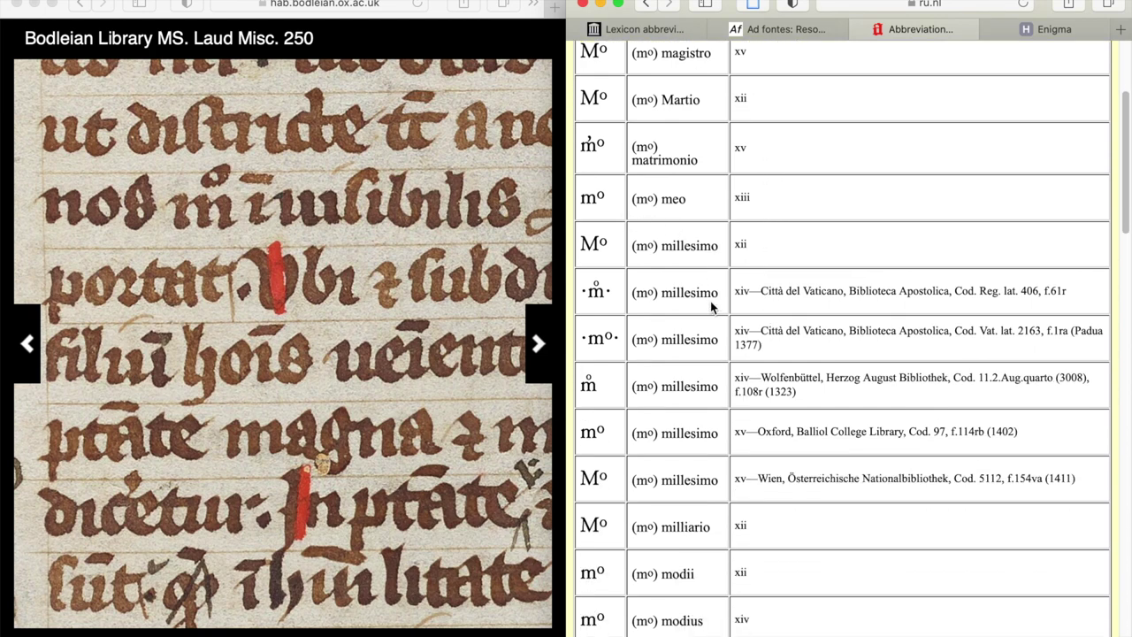
pyautogui.scroll(-6, 674, 314)
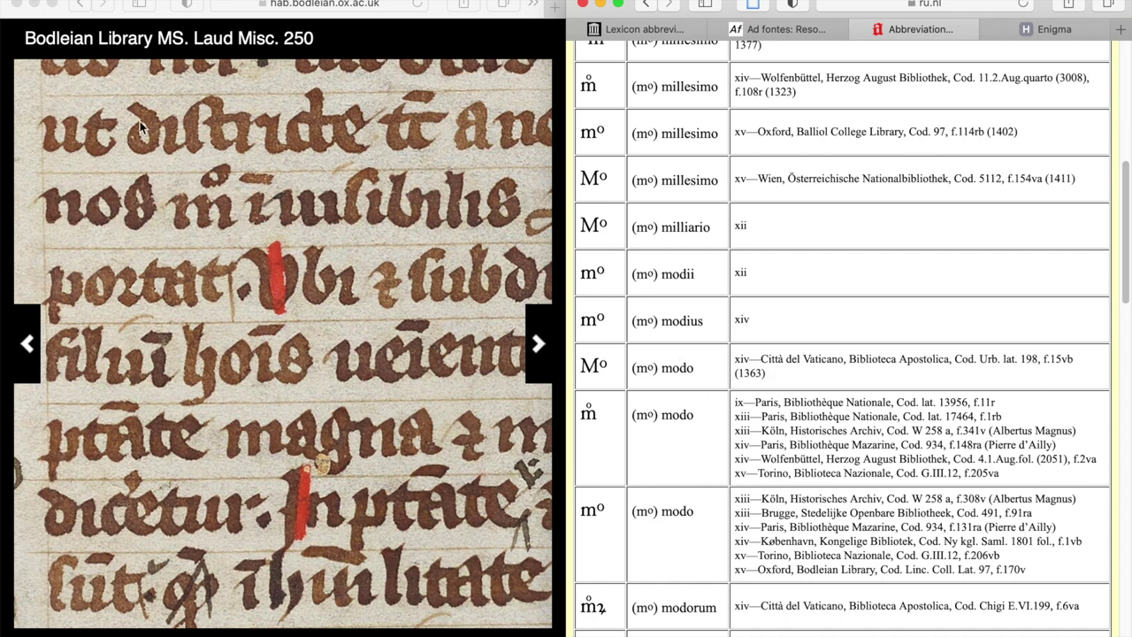
# - Bring the manuscript word after "mº" into view and search Enigma for "i*!!!sibilis"
pyautogui.moveTo(356, 229); pyautogui.dragTo(282, 243)
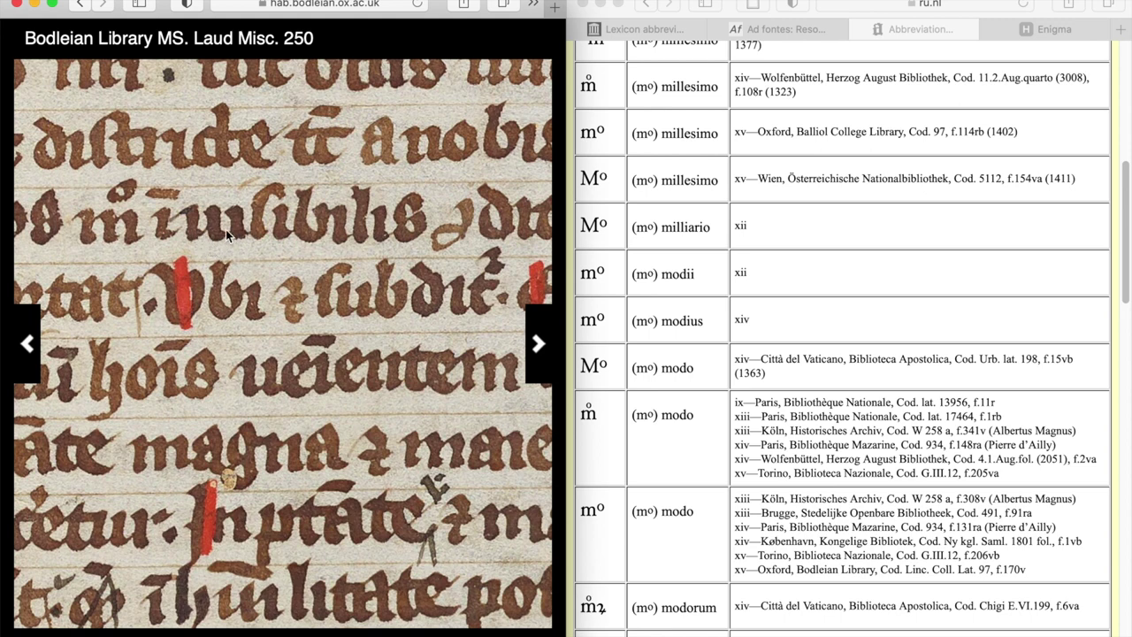
pyautogui.click(1080, 32)
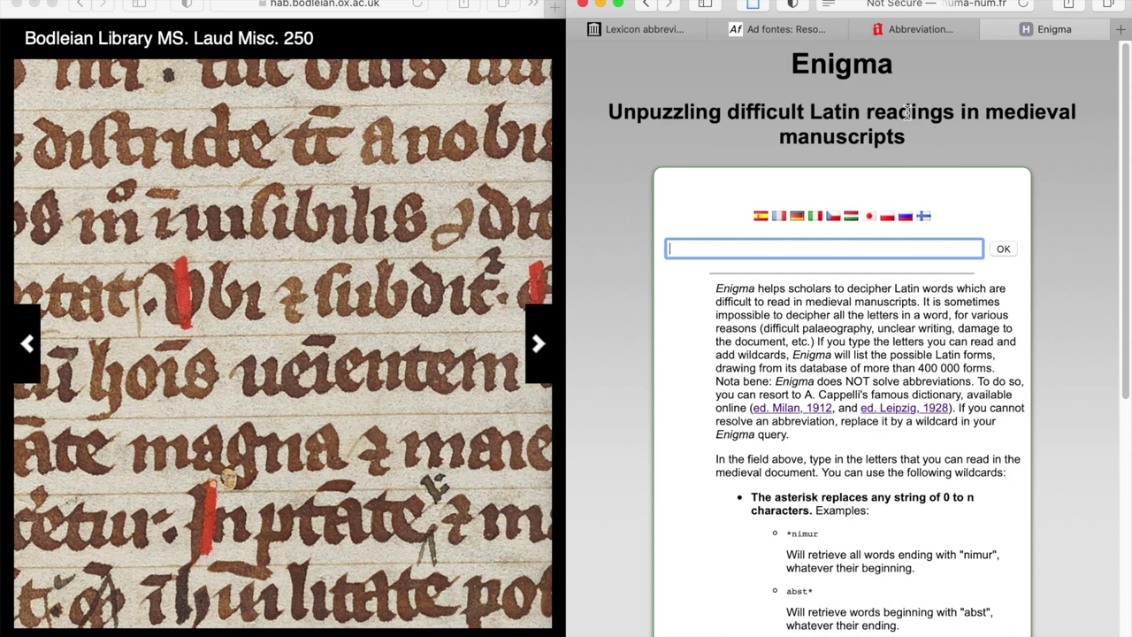
pyautogui.write('i*!!!!bib*')
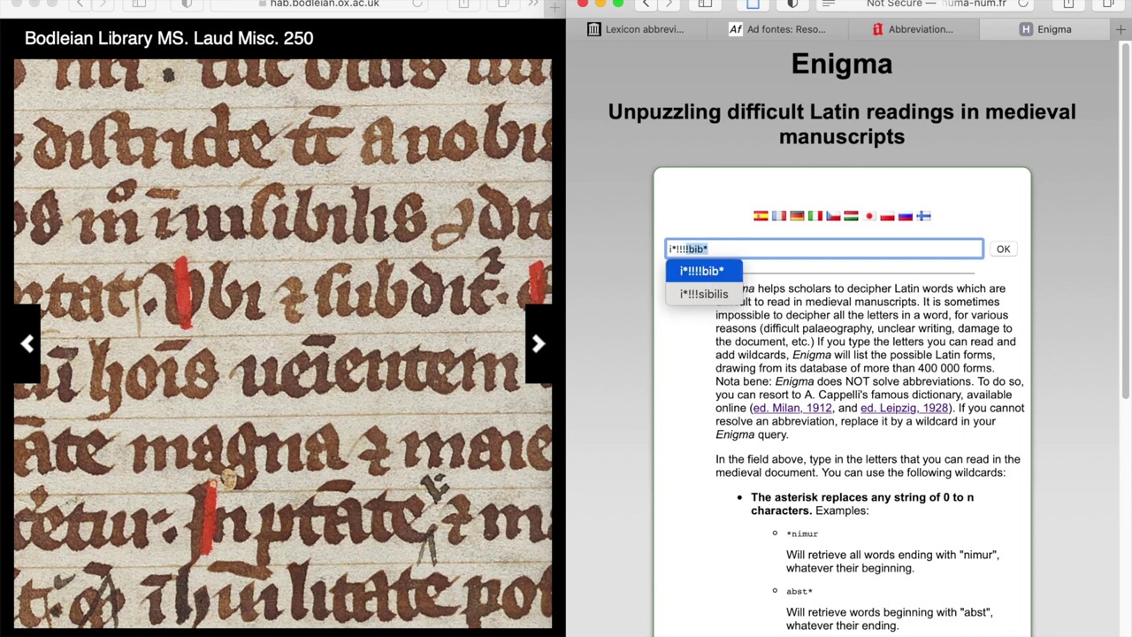
pyautogui.press('Down')
pyautogui.press('Return')
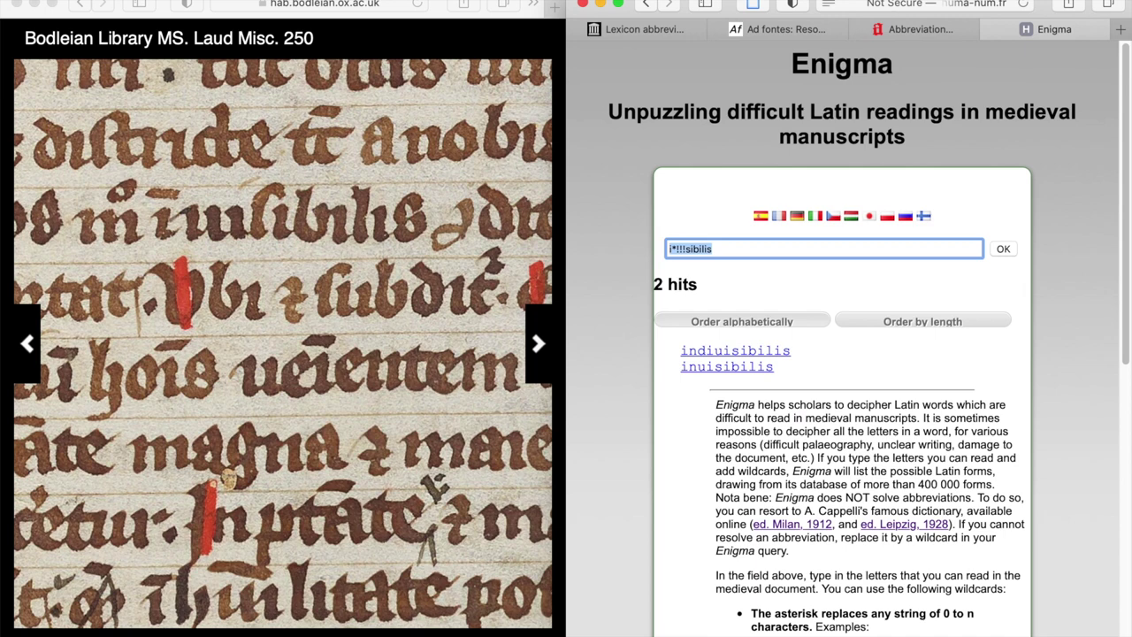
# - Move along the manuscript line to the word after "inuisibilis" and search Abbreviationes for exactly "ɔditor"
pyautogui.click(473, 250)
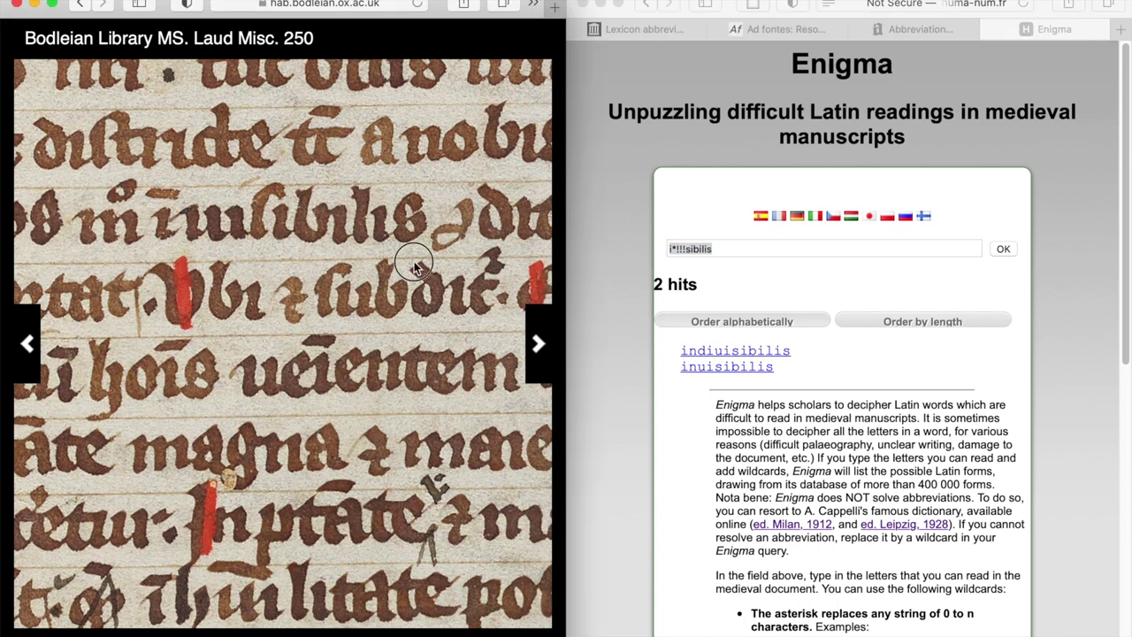
pyautogui.moveTo(473, 250); pyautogui.dragTo(247, 255)
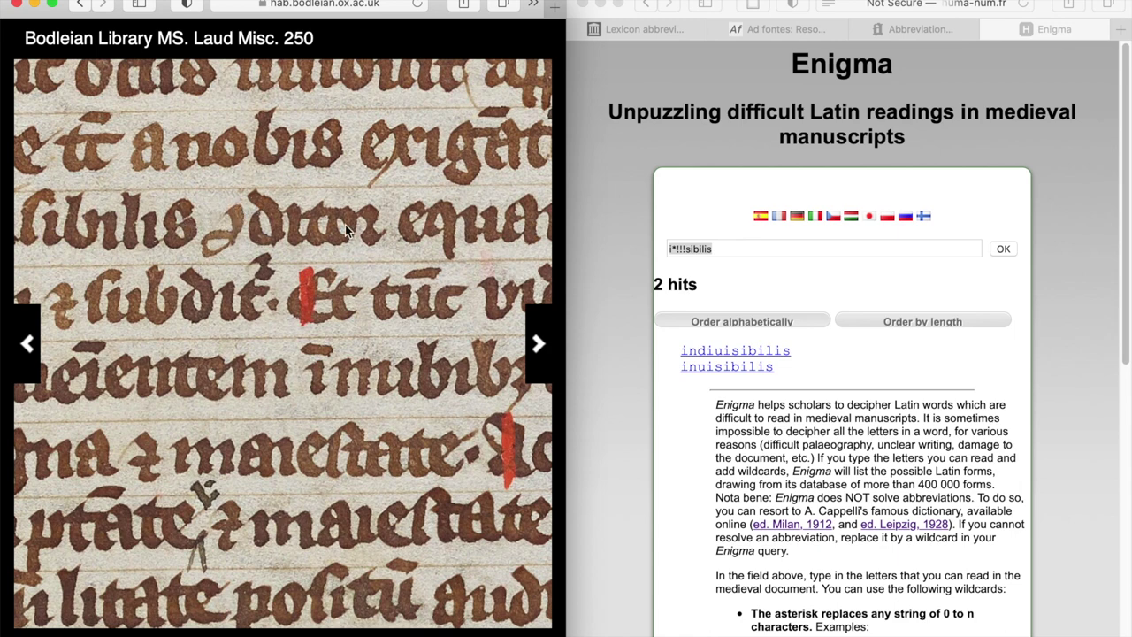
pyautogui.click(795, 290)
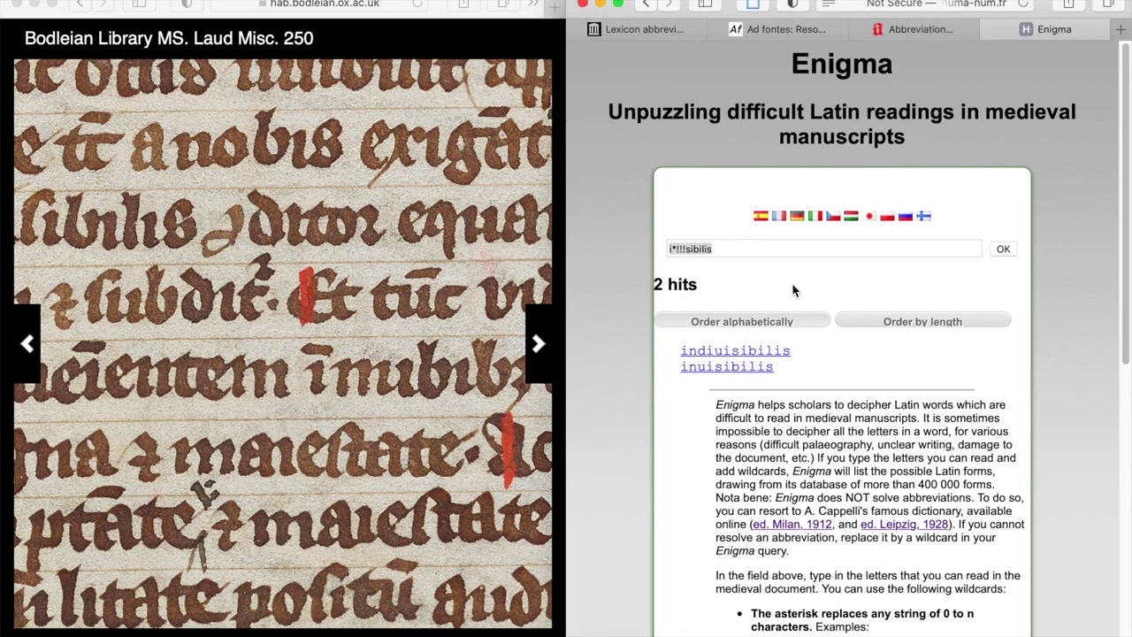
pyautogui.click(918, 28)
pyautogui.doubleClick(678, 173)
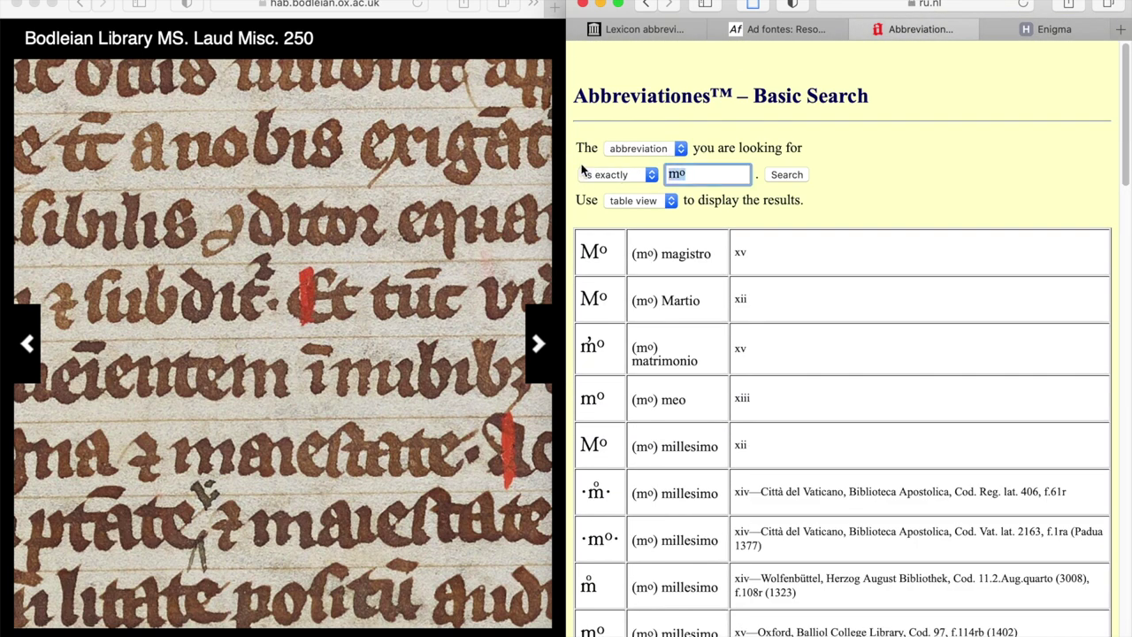
pyautogui.write('ɔditor')
pyautogui.press('Return')
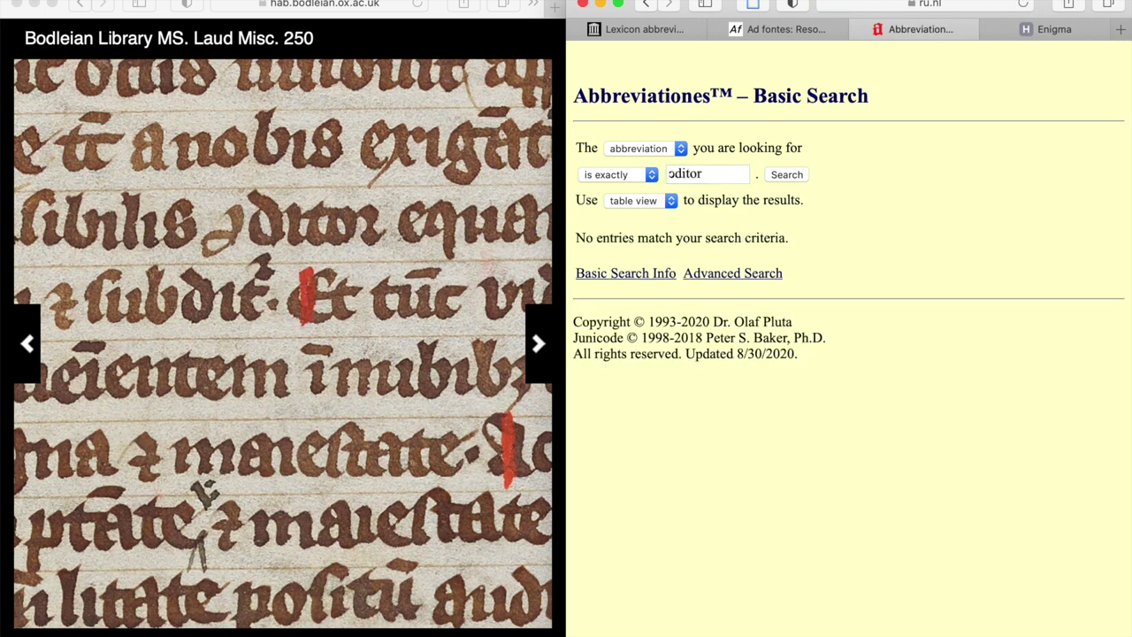
# - Broaden the Abbreviationes search to abbreviations that begin with "ɔdi"
pyautogui.click(631, 182)
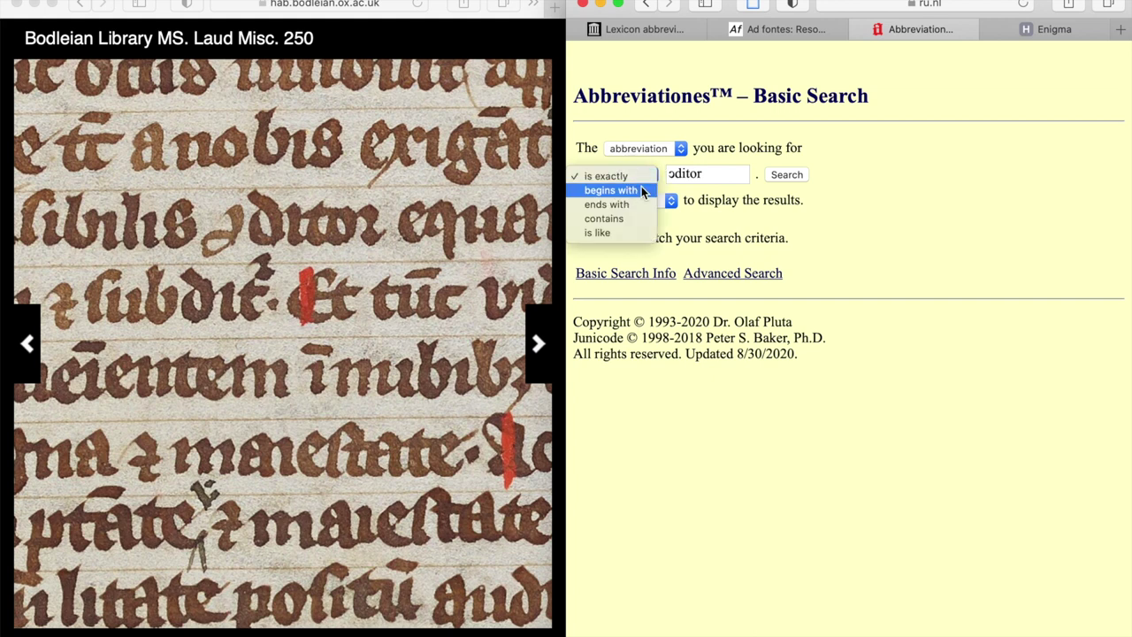
pyautogui.click(632, 191)
pyautogui.click(720, 176)
pyautogui.press('BackSpace')
pyautogui.press('BackSpace')
pyautogui.press('BackSpace')
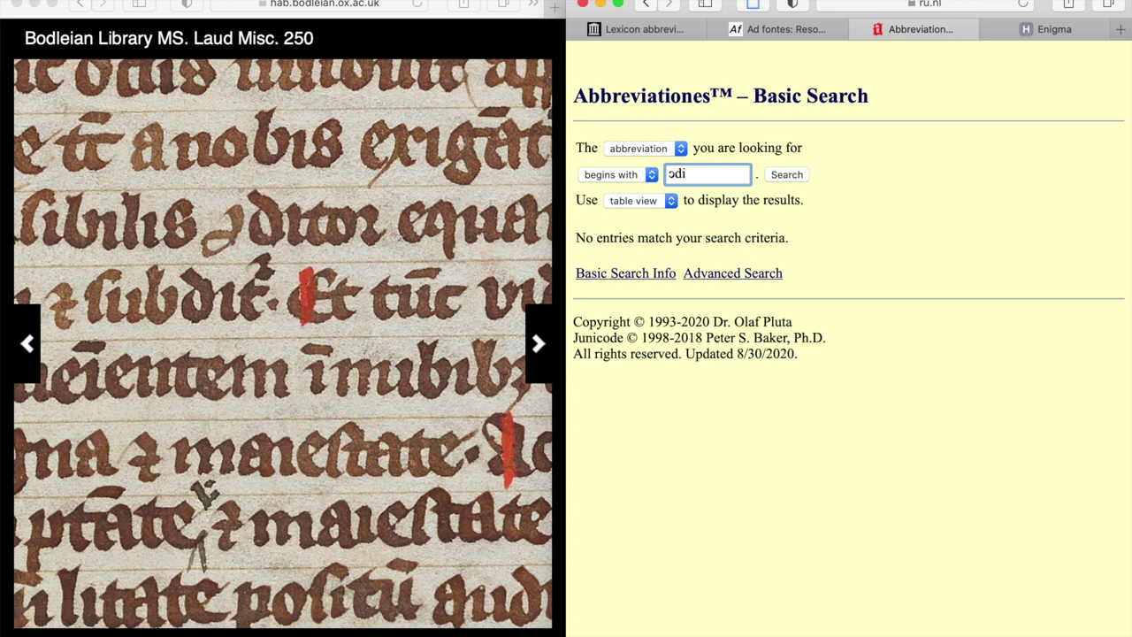
pyautogui.press('Return')
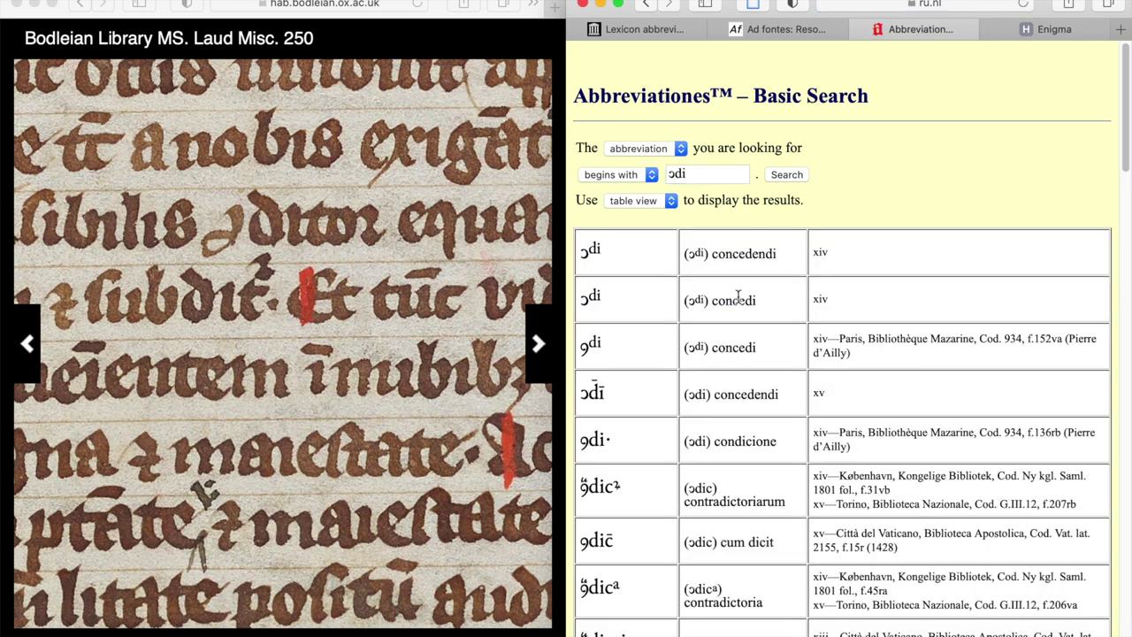
# - Look through the Abbreviationes entries beginning with "ɔdi" for a form that matches the manuscript word before "equa"
pyautogui.scroll(-8, 648, 416)
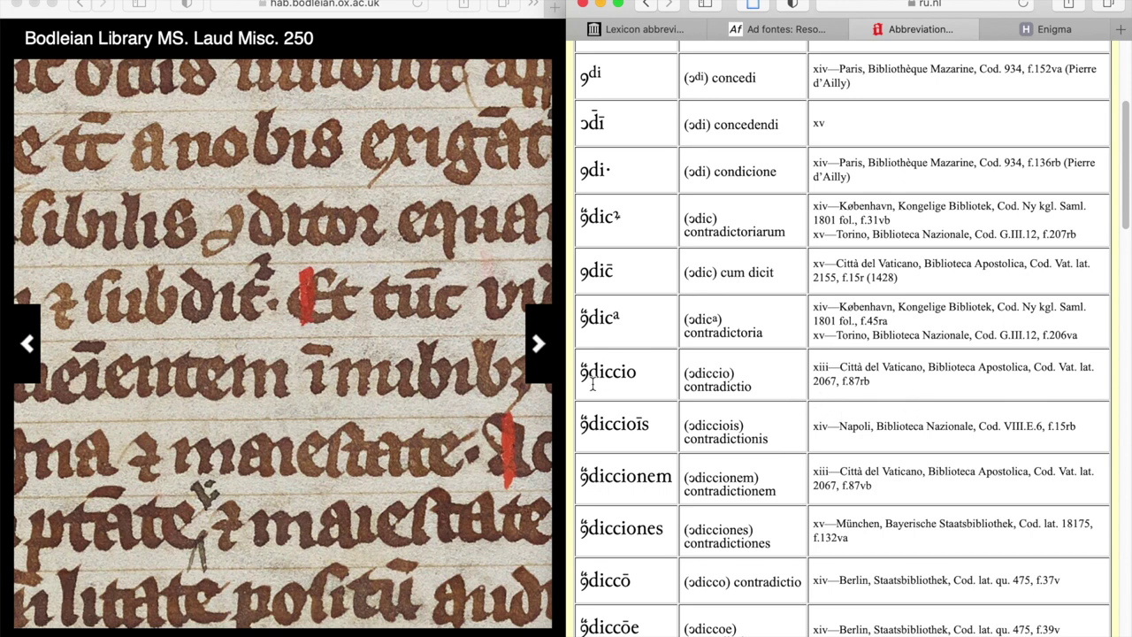
pyautogui.scroll(-2, 591, 382)
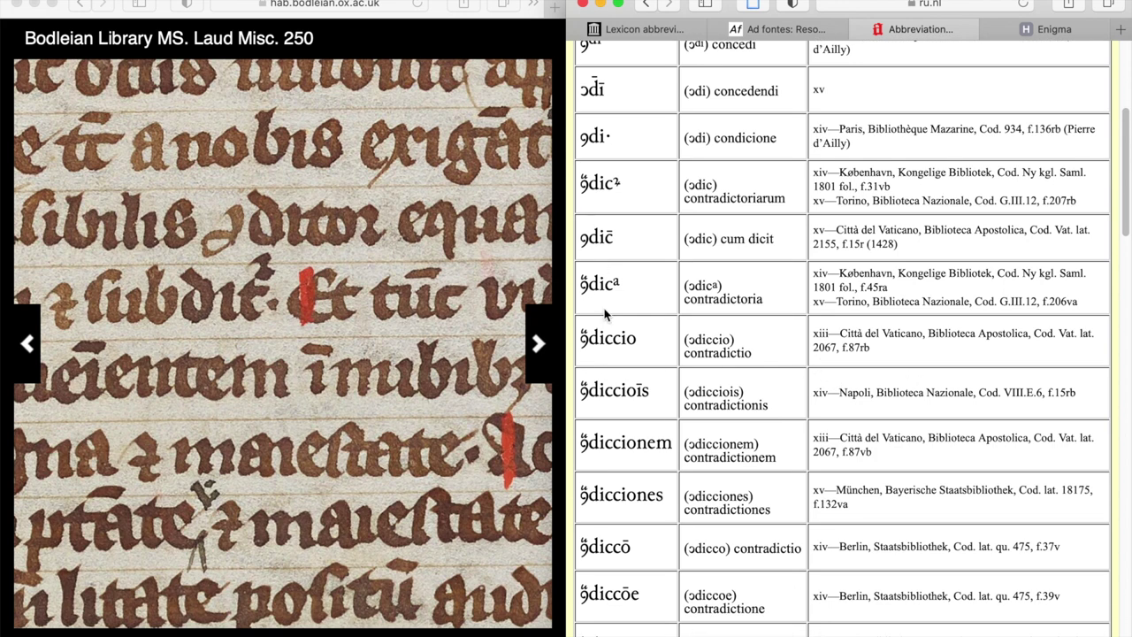
pyautogui.scroll(-1, 619, 320)
pyautogui.scroll(2, 626, 323)
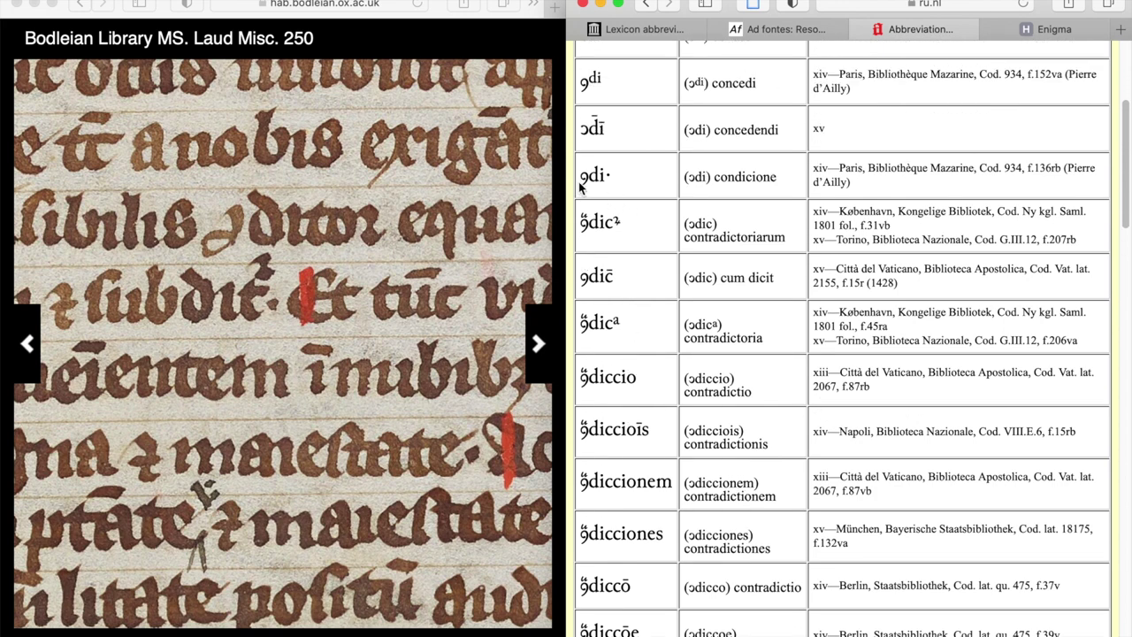
pyautogui.scroll(-8, 634, 221)
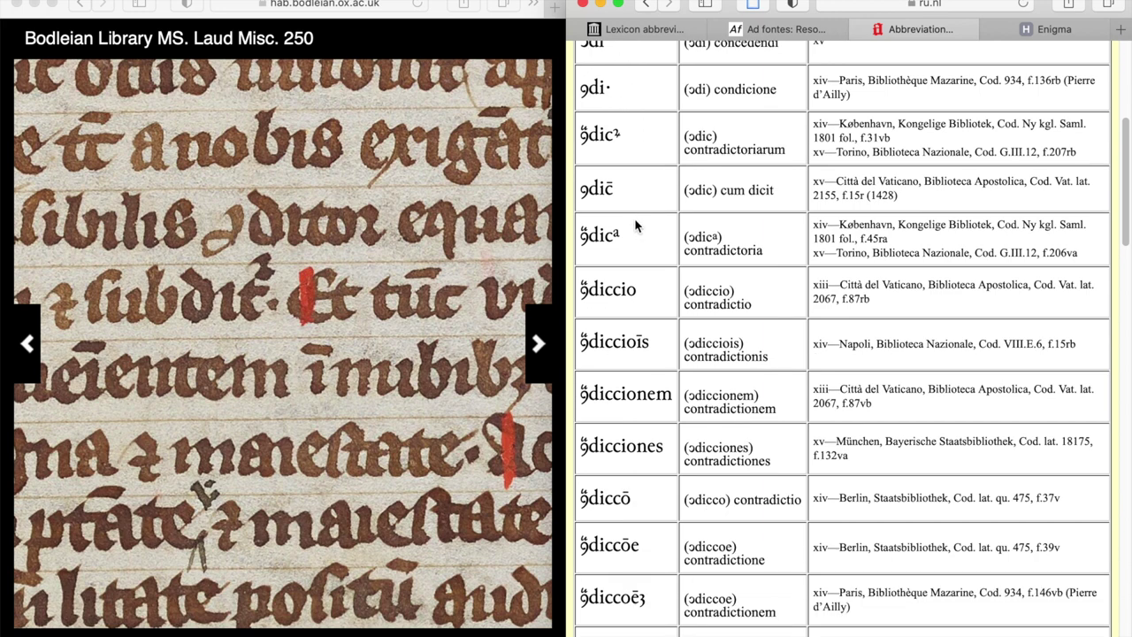
pyautogui.scroll(-8, 626, 326)
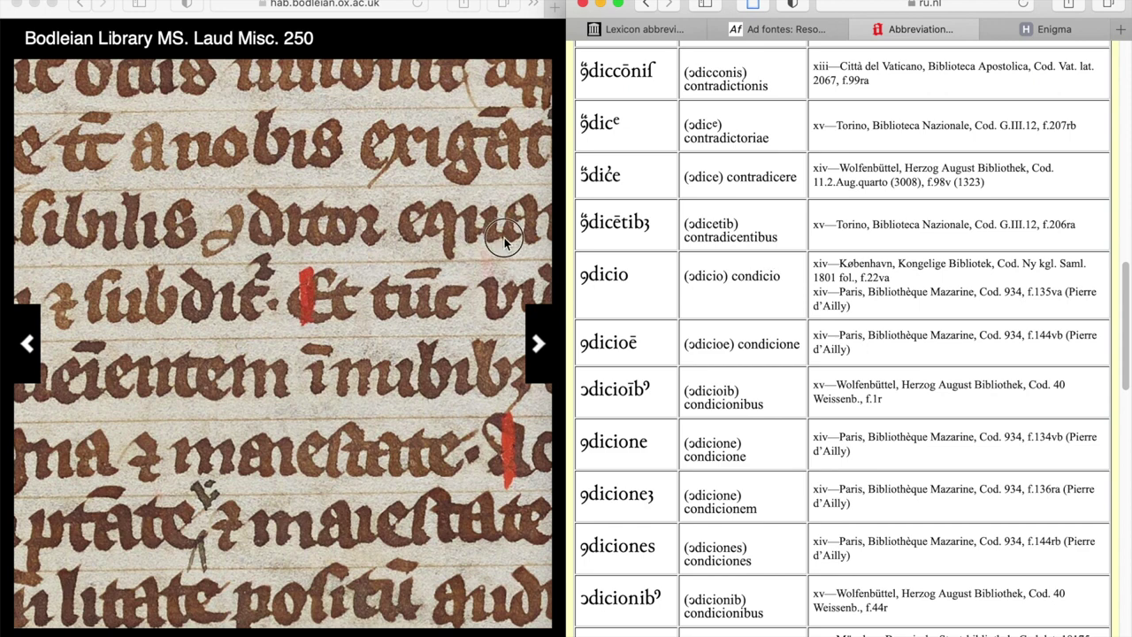
# - Bring the manuscript word after "ɔditor" fully into view and search Enigma for "equa!!!!!!!t*"
pyautogui.moveTo(489, 237); pyautogui.dragTo(240, 248)
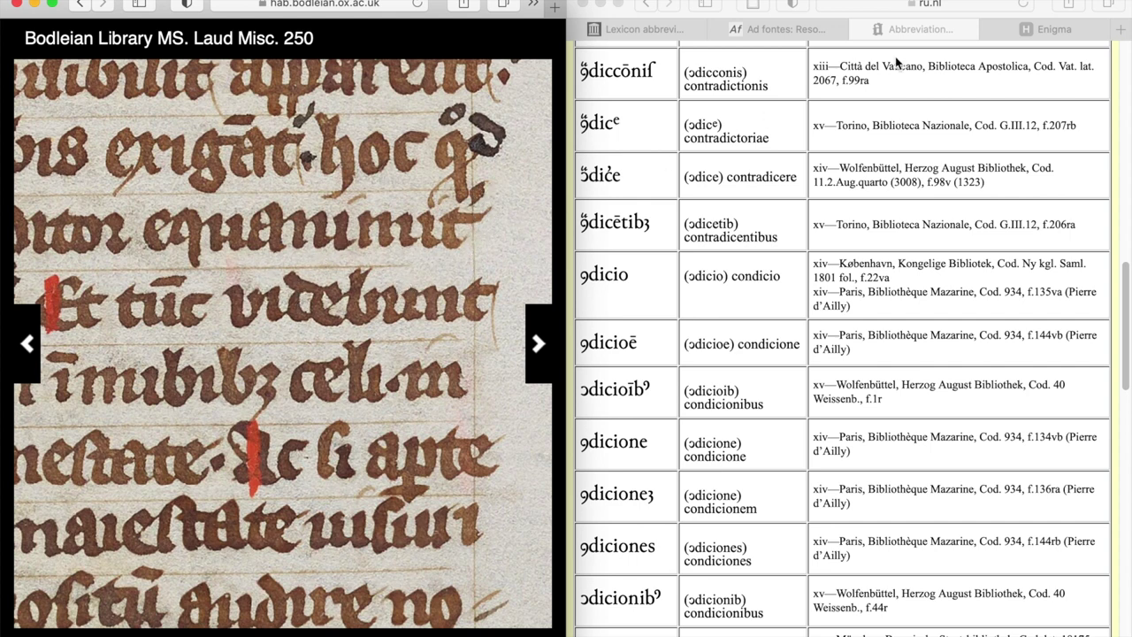
pyautogui.hscroll(-5, 372, 256)
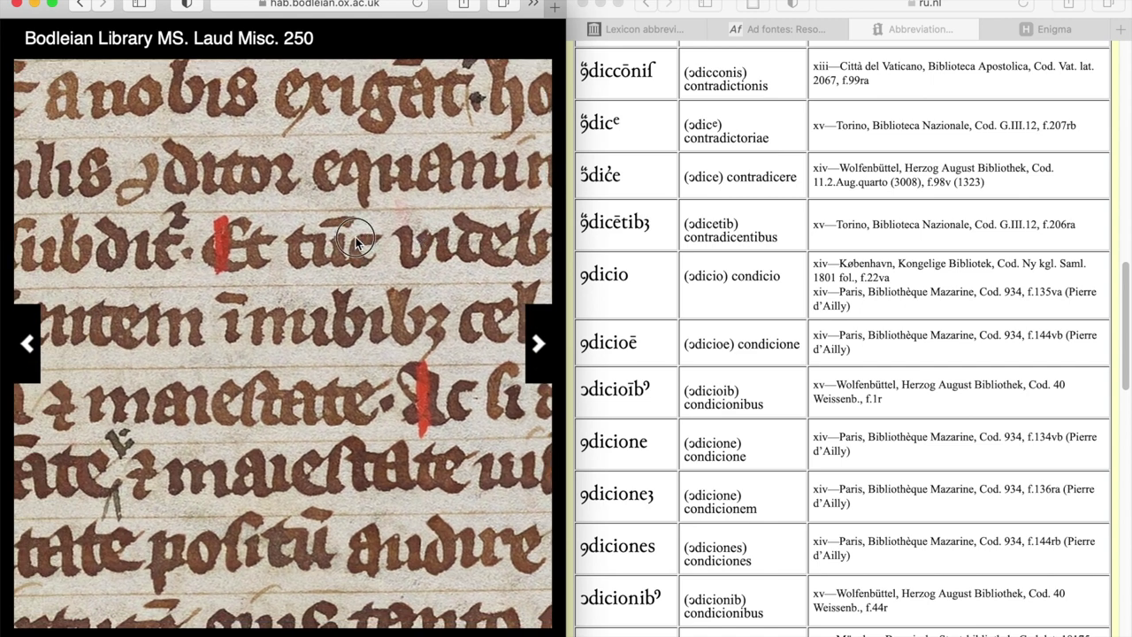
pyautogui.hscroll(5, 270, 230)
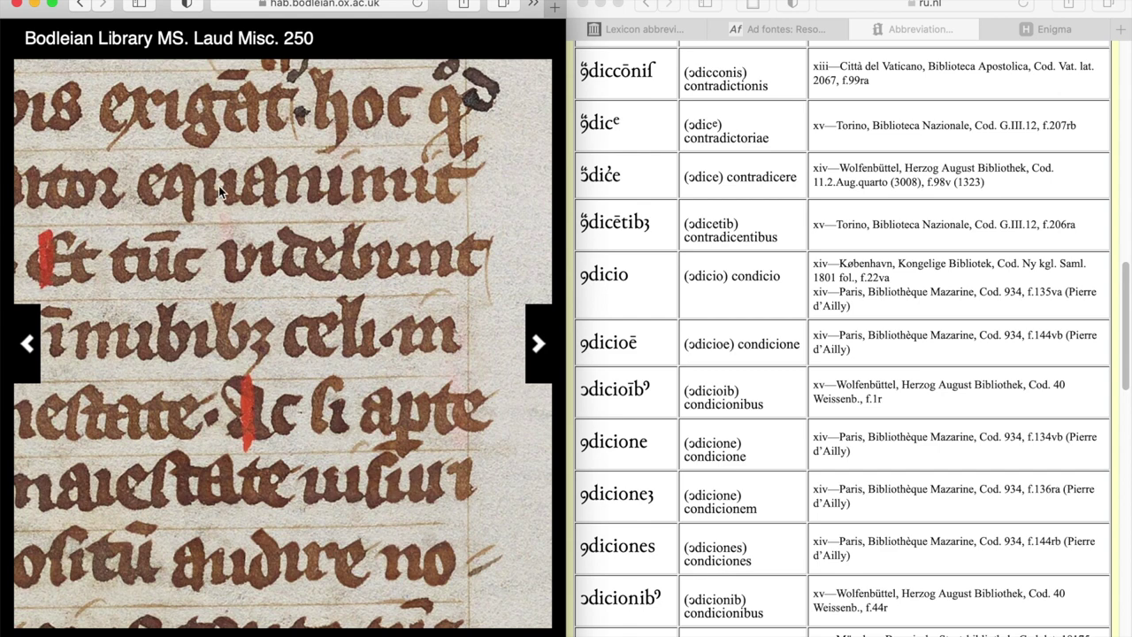
pyautogui.click(956, 86)
pyautogui.scroll(10, 947, 114)
pyautogui.click(1073, 33)
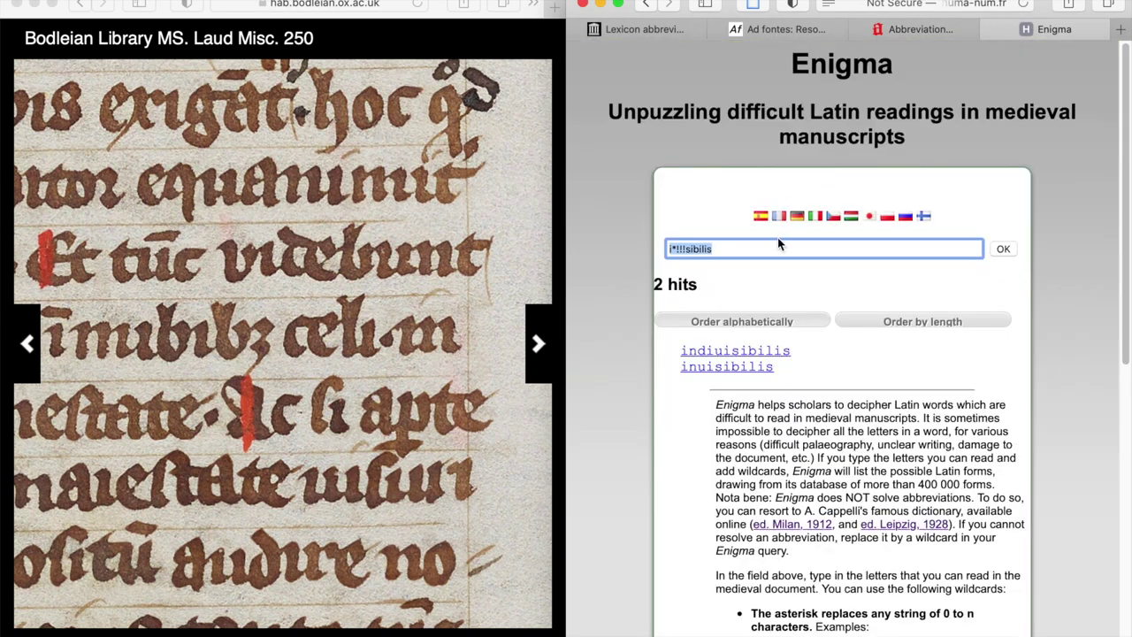
pyautogui.press('BackSpace')
pyautogui.write('equa!!!!!!!t')
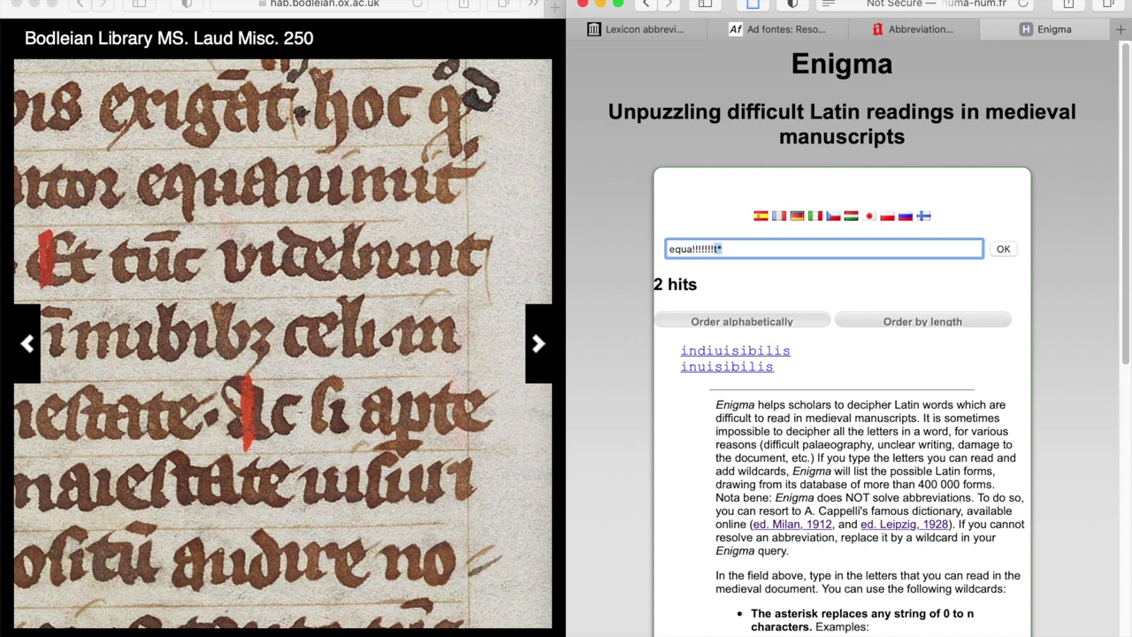
pyautogui.write('*')
pyautogui.press('Return')
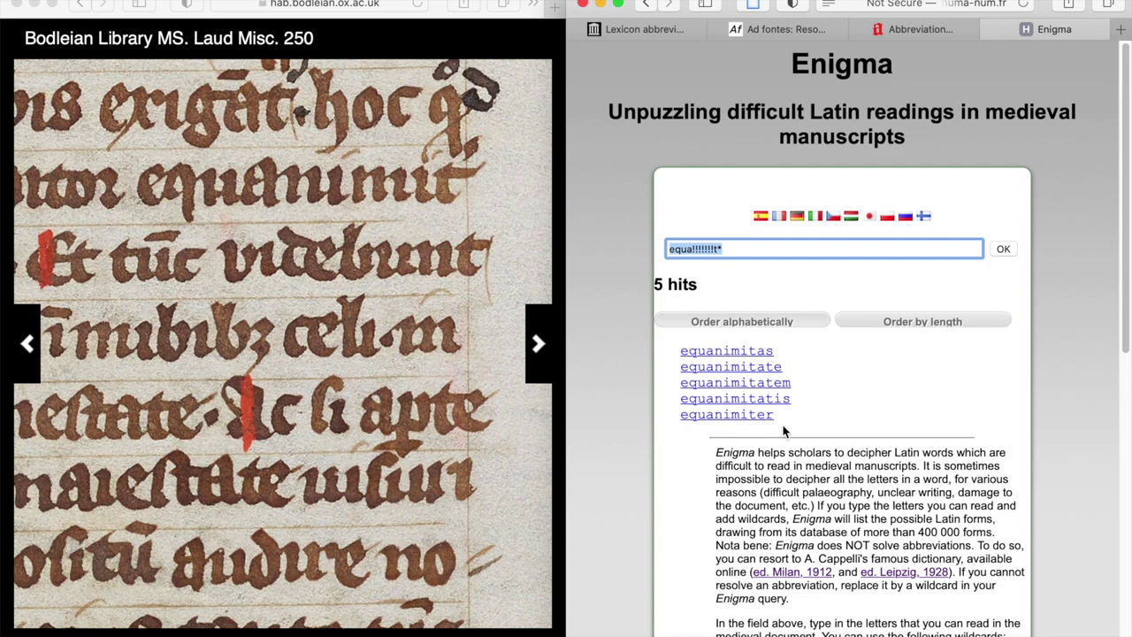
# - Move through the manuscript to the word before "celi" and search Enigma for "i*!!!!bib*"
pyautogui.click(141, 219)
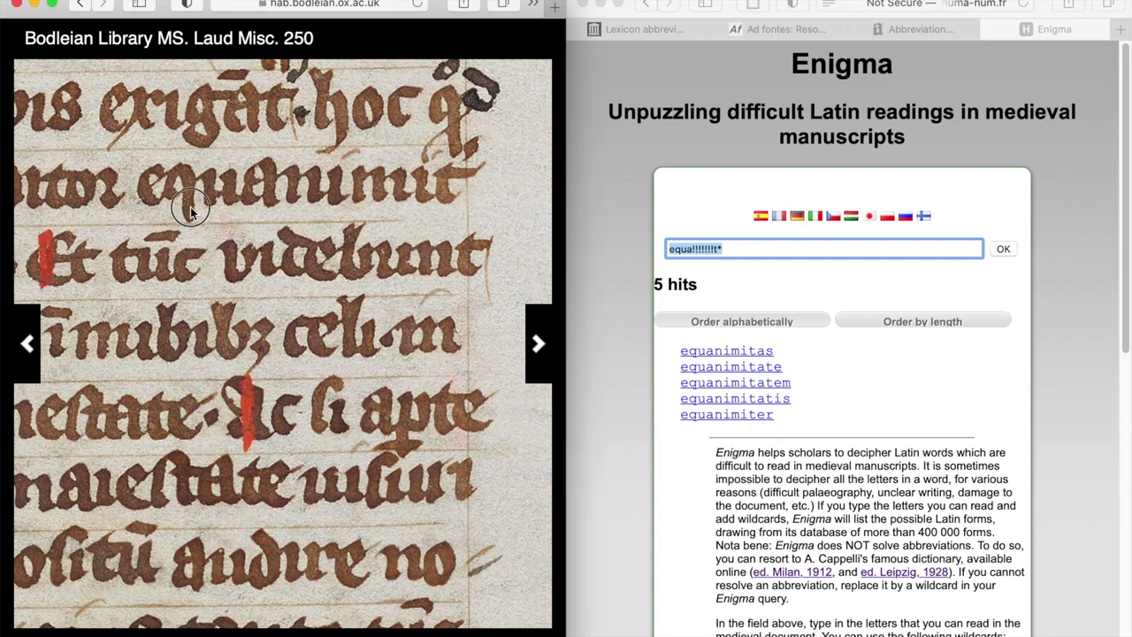
pyautogui.hscroll(-5, 204, 221)
pyautogui.moveTo(206, 231); pyautogui.dragTo(444, 203)
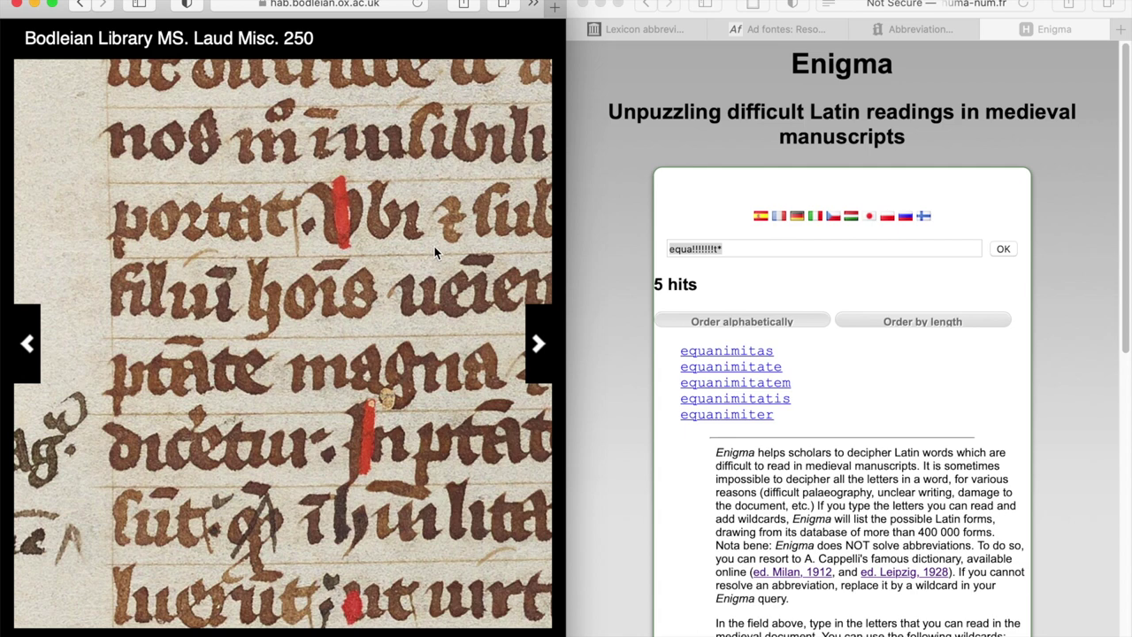
pyautogui.hscroll(10, 434, 252)
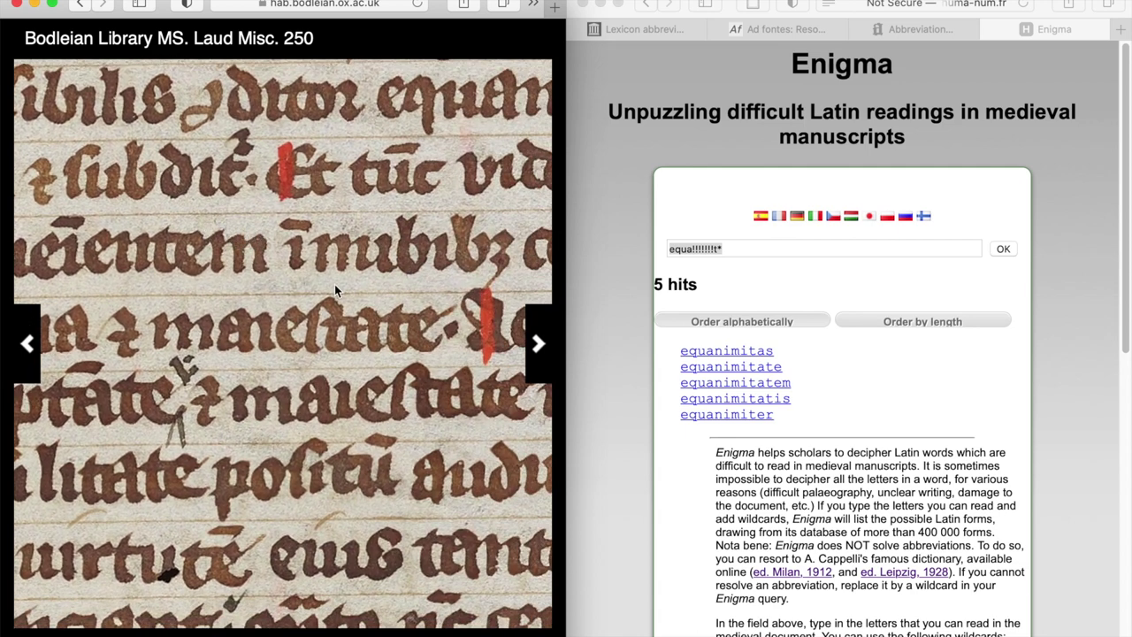
pyautogui.moveTo(336, 290); pyautogui.dragTo(235, 281)
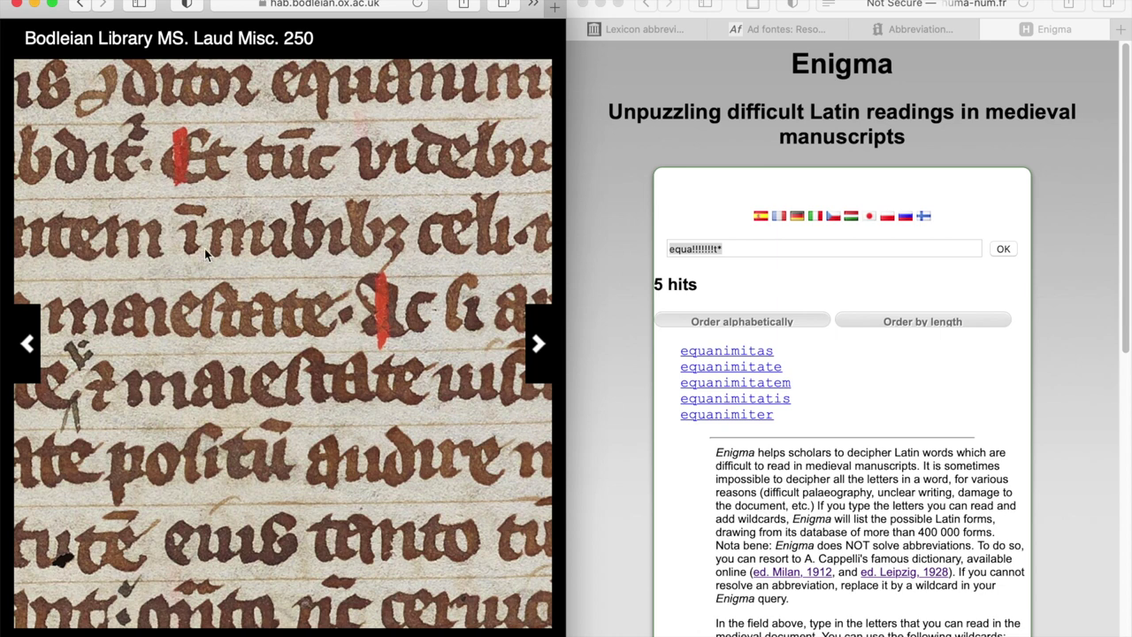
pyautogui.click(757, 278)
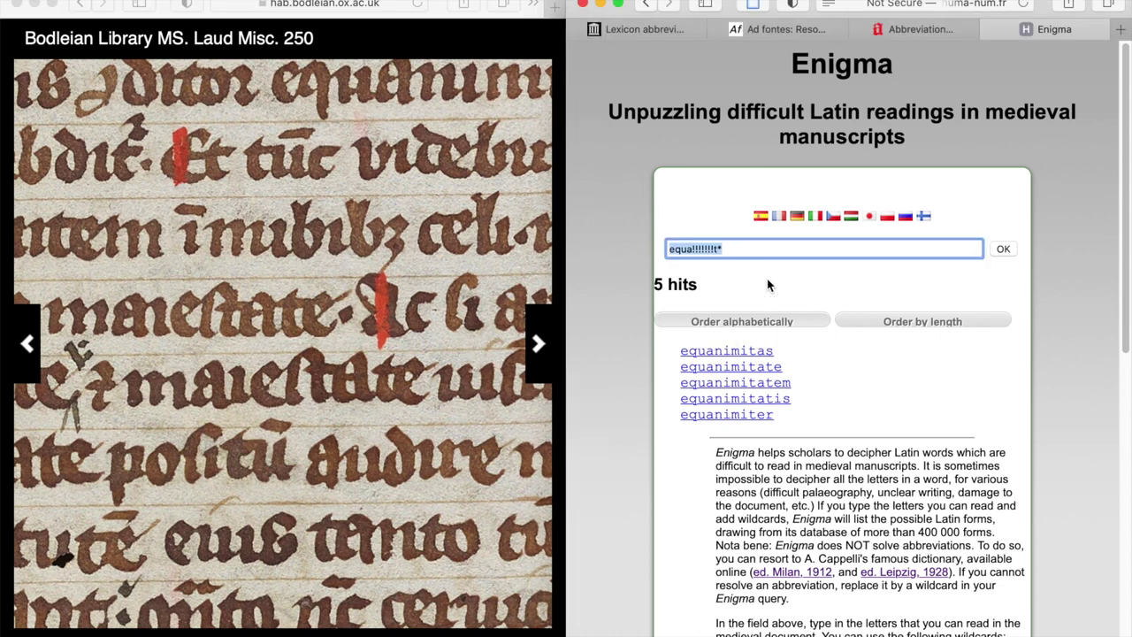
pyautogui.write('i*')
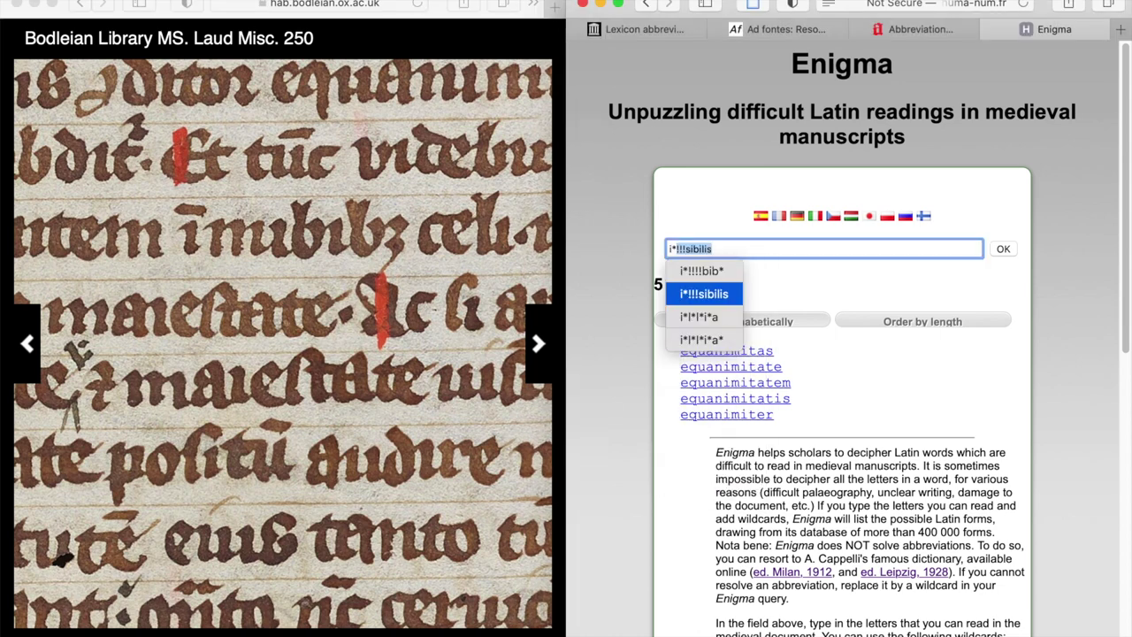
pyautogui.write('!!!!')
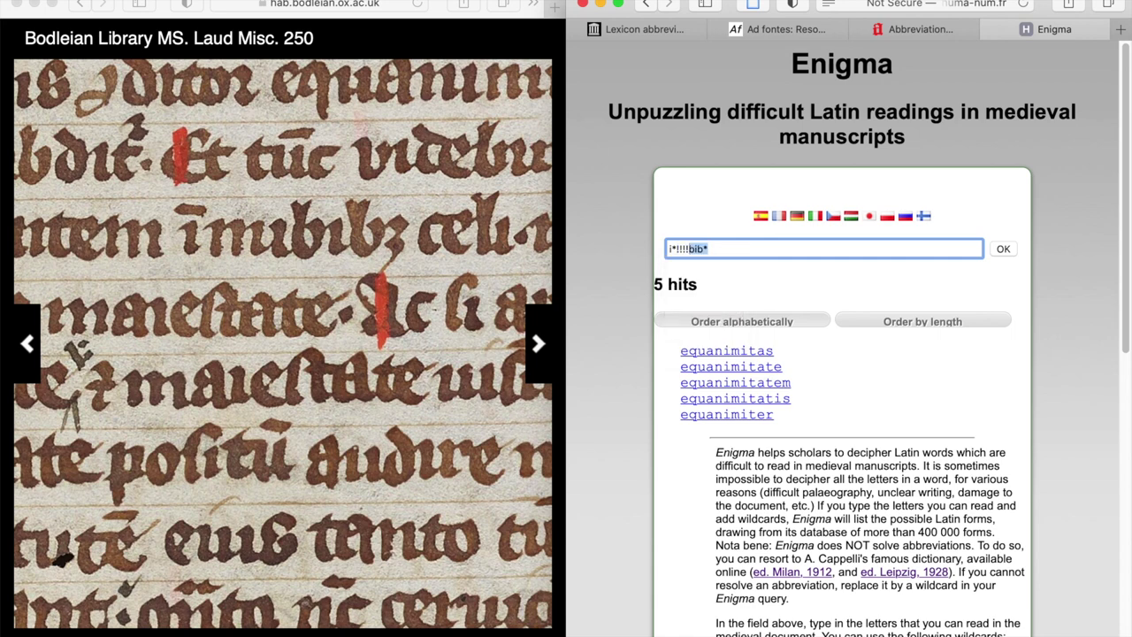
pyautogui.write('bib*')
pyautogui.press('Return')
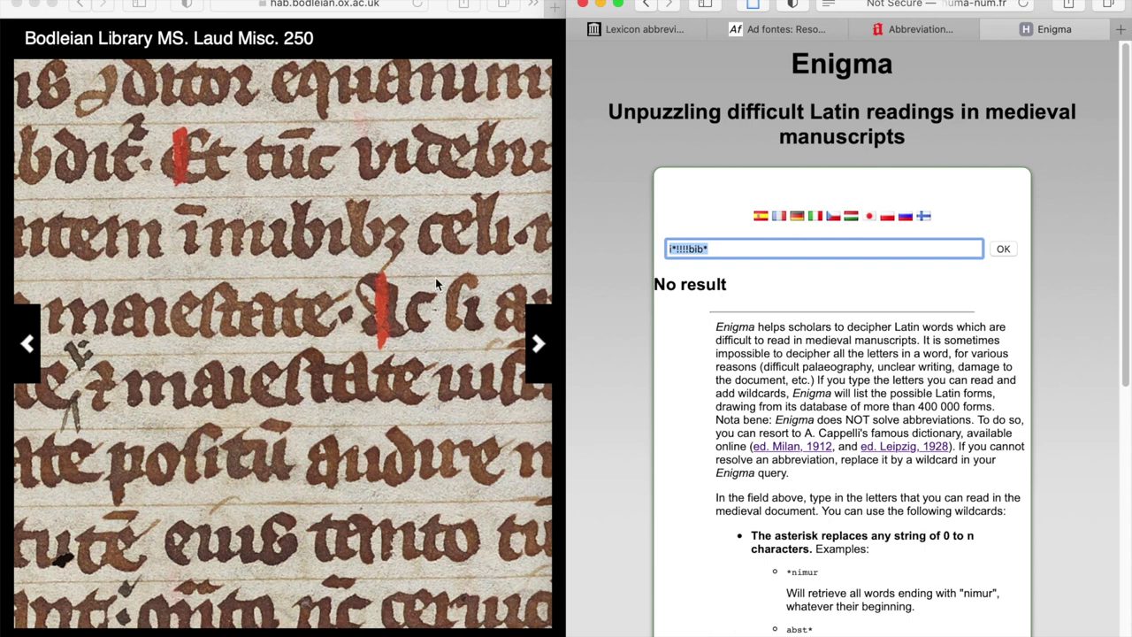
# - Broaden the Enigma search to "*!!!!bib*" by dropping the initial "i"
pyautogui.press('Right')
pyautogui.write('*')
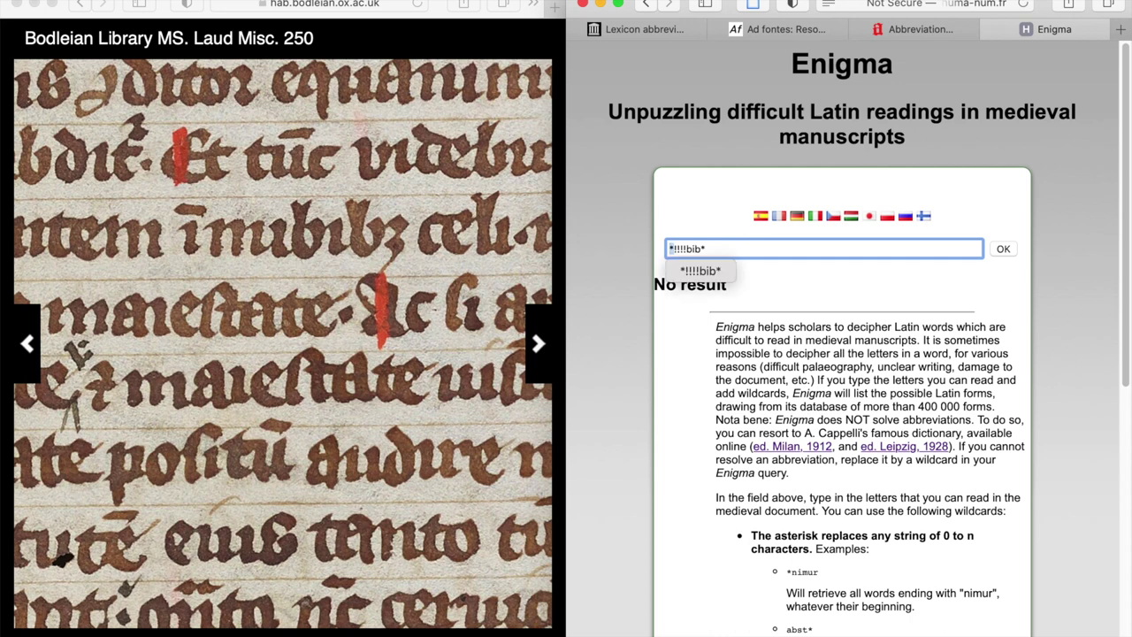
pyautogui.press('Return')
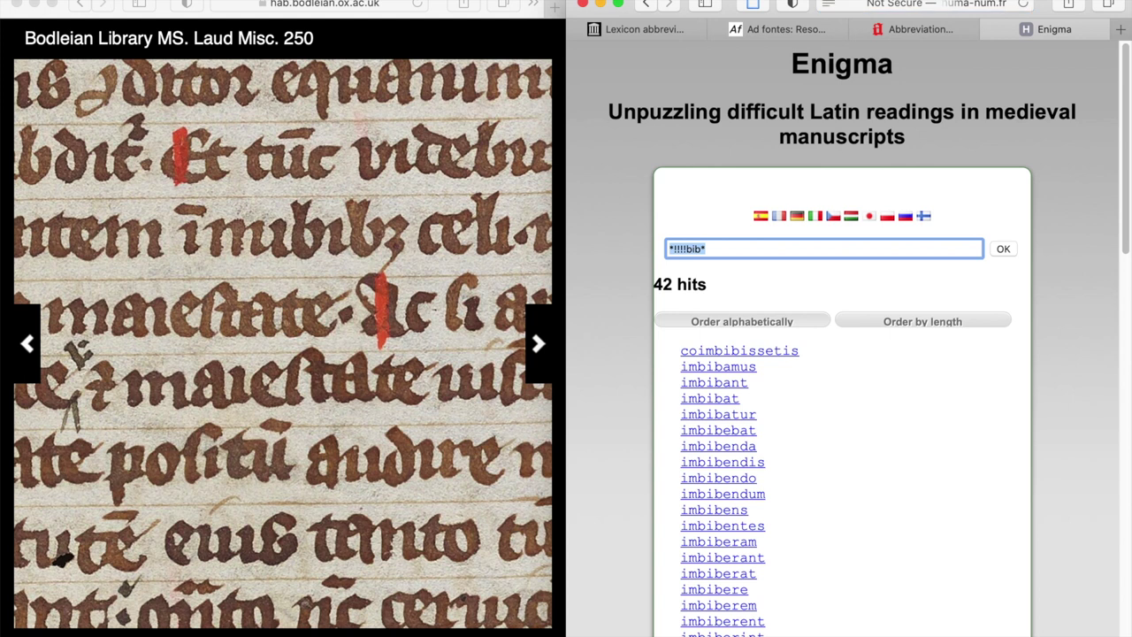
# - Examine the full list of Enigma matches for a form that fits the manuscript word before "celi"
pyautogui.scroll(-5, 846, 416)
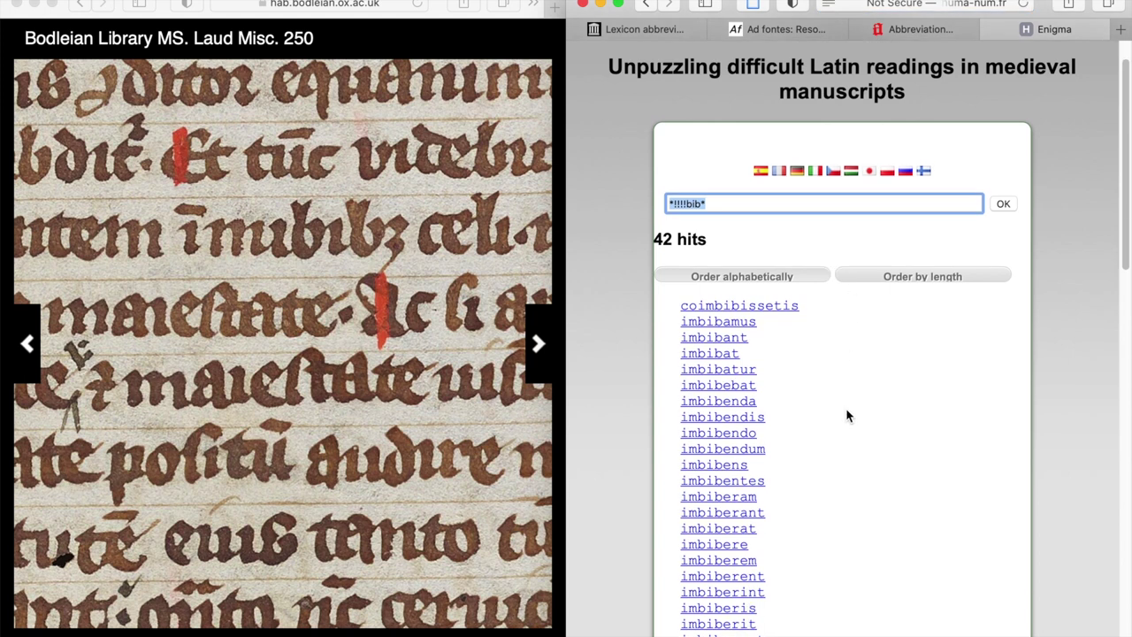
pyautogui.scroll(-4, 846, 416)
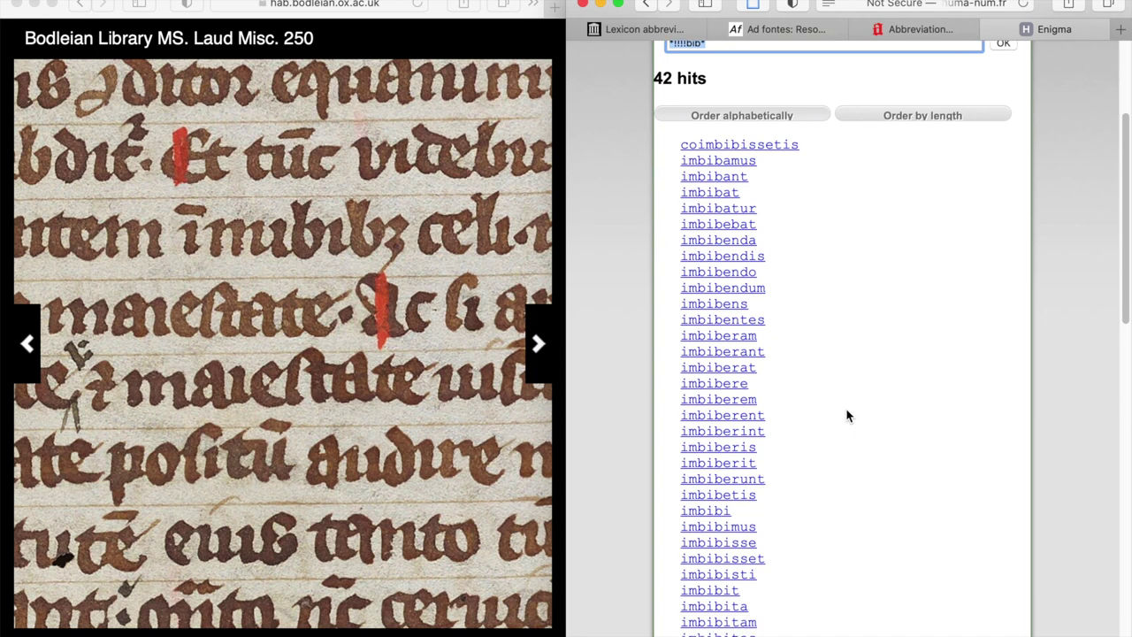
pyautogui.scroll(3, 846, 415)
pyautogui.scroll(-4, 846, 415)
pyautogui.scroll(1, 846, 415)
pyautogui.scroll(1, 846, 415)
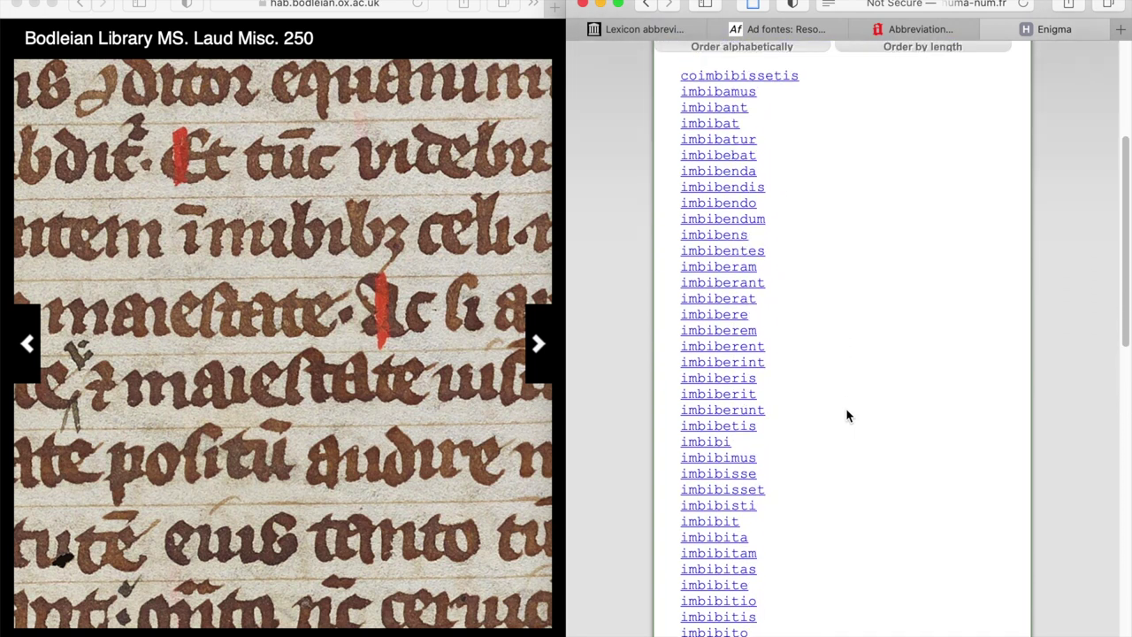
pyautogui.scroll(-3, 846, 415)
pyautogui.scroll(-1, 846, 416)
pyautogui.scroll(3, 846, 416)
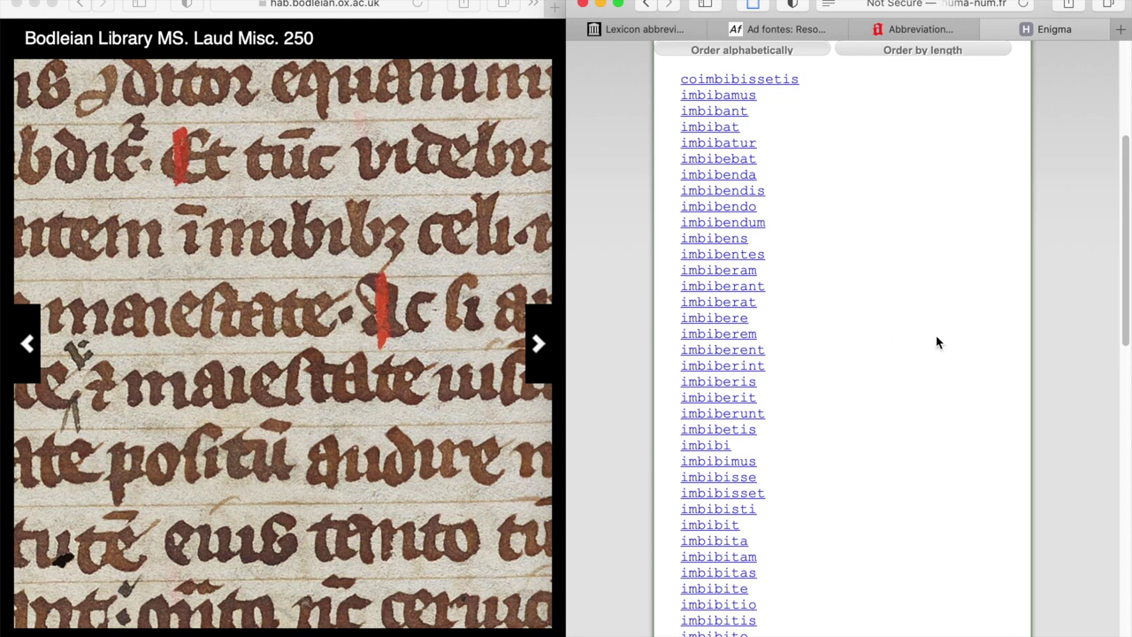
pyautogui.scroll(-1, 926, 348)
pyautogui.scroll(5, 862, 345)
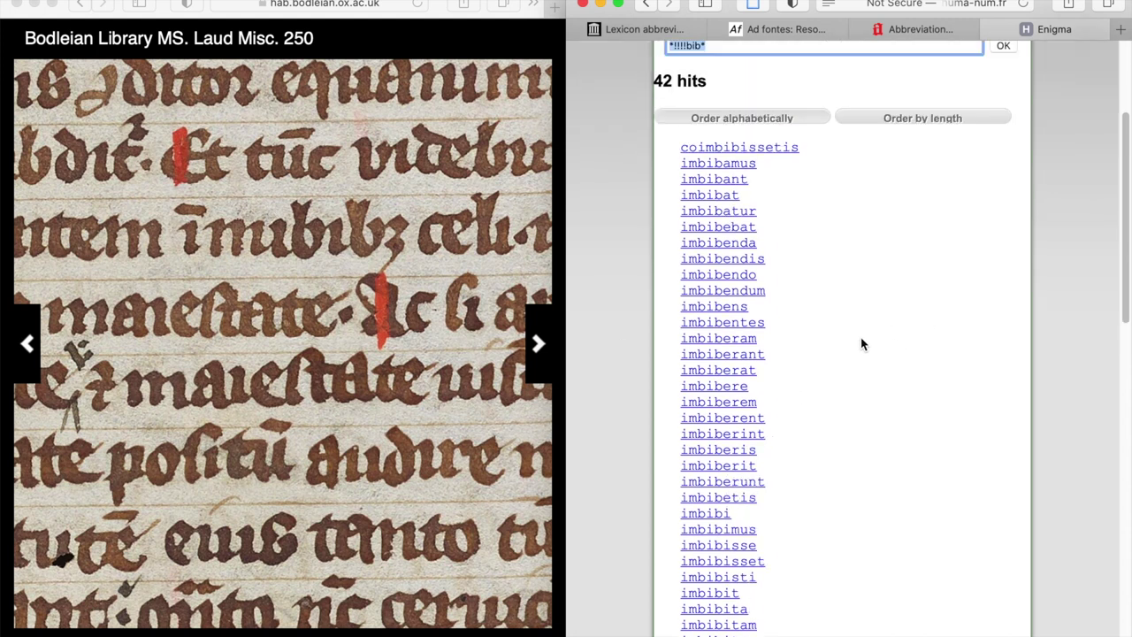
pyautogui.scroll(-8, 862, 344)
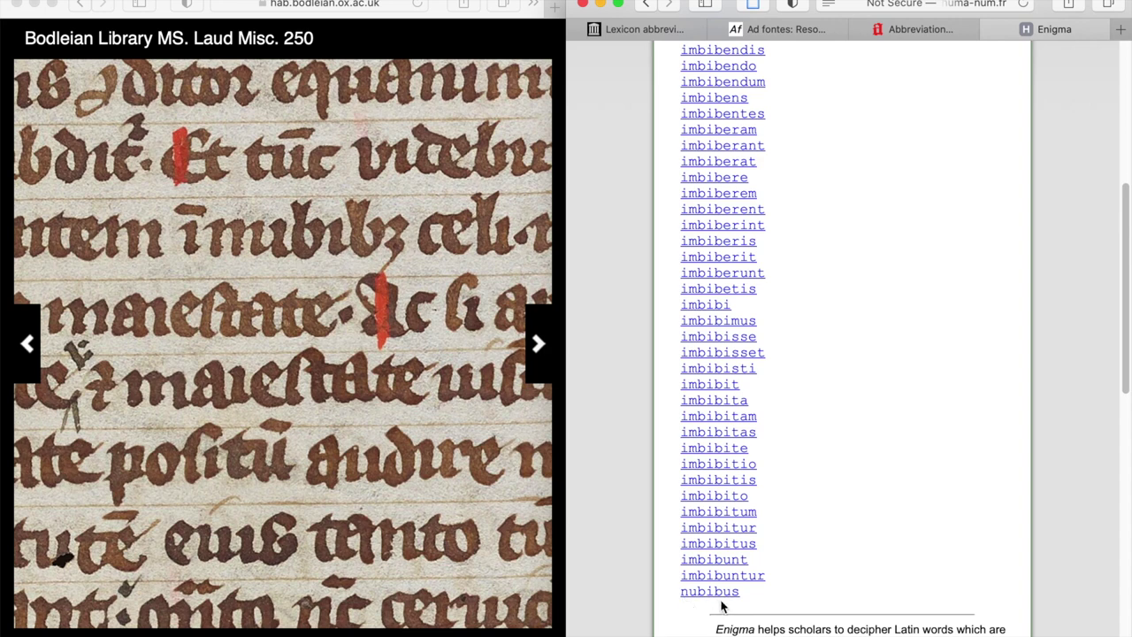
pyautogui.scroll(12, 858, 453)
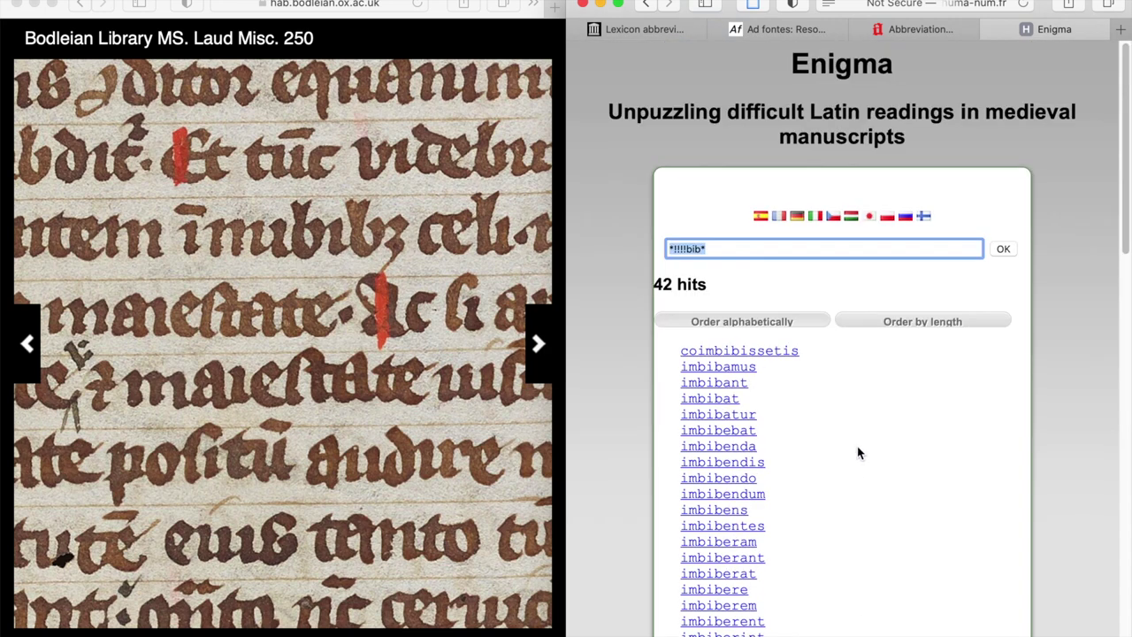
# - Move down the manuscript page to the line-ending word after "uba", directly below "mox"
pyautogui.click(191, 260)
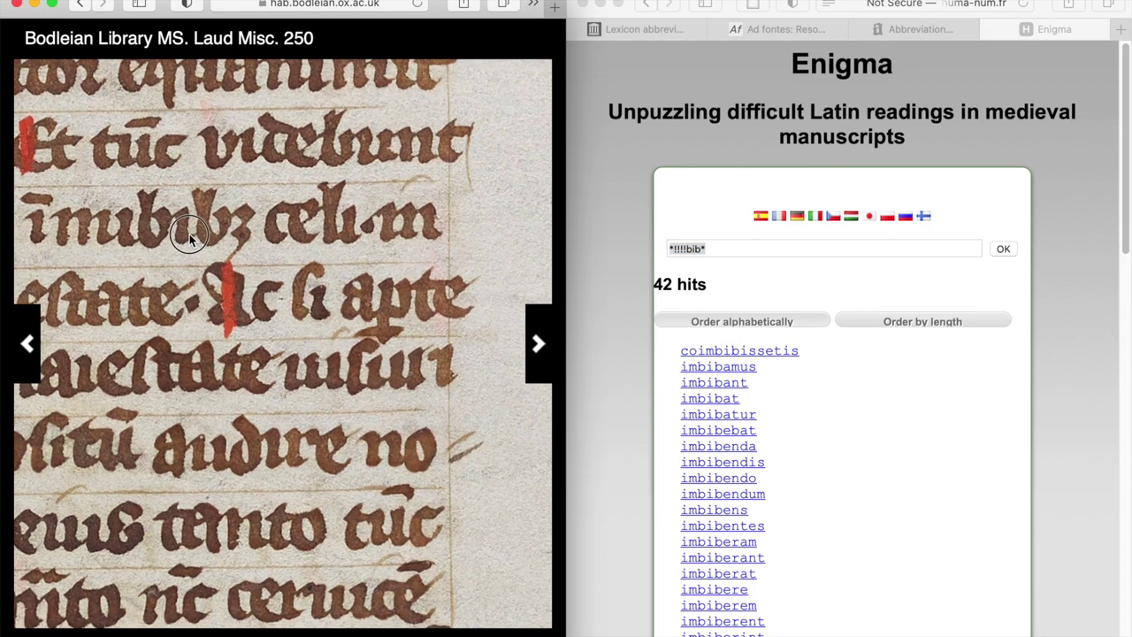
pyautogui.click(163, 239)
pyautogui.moveTo(164, 239); pyautogui.dragTo(231, 133)
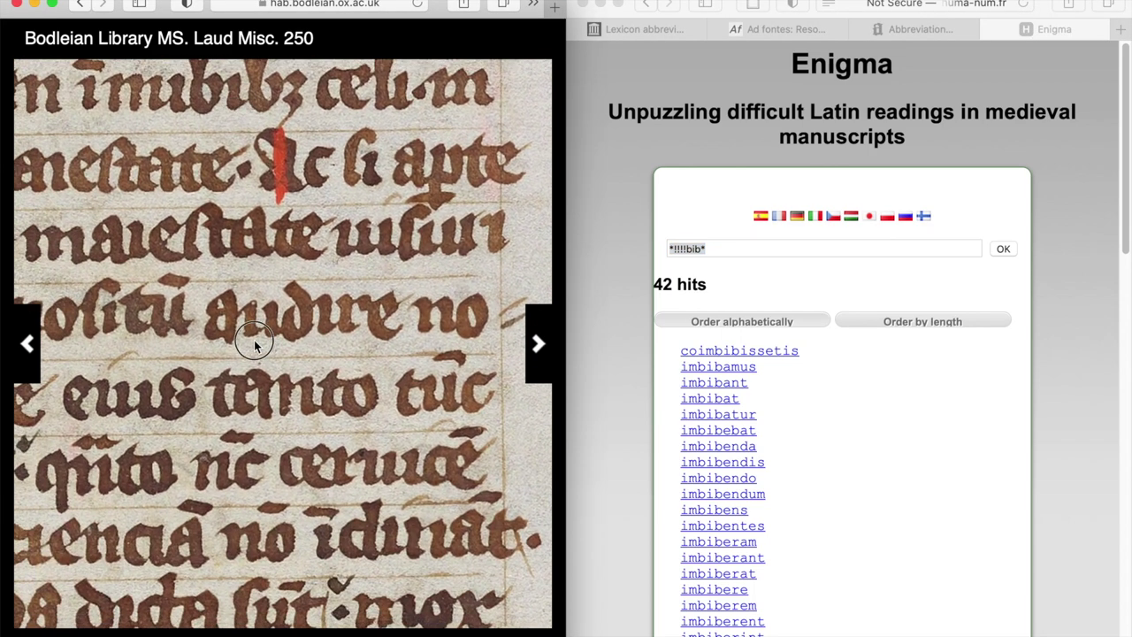
pyautogui.moveTo(253, 343); pyautogui.dragTo(265, 227)
pyautogui.moveTo(271, 369); pyautogui.dragTo(286, 286)
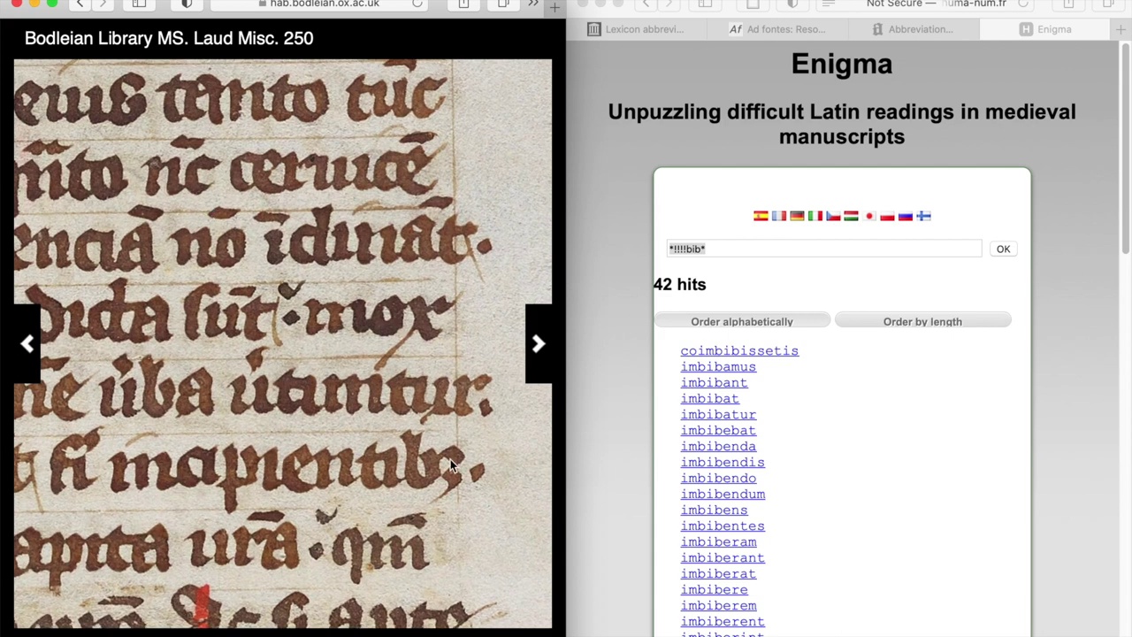
pyautogui.moveTo(449, 462); pyautogui.dragTo(379, 366)
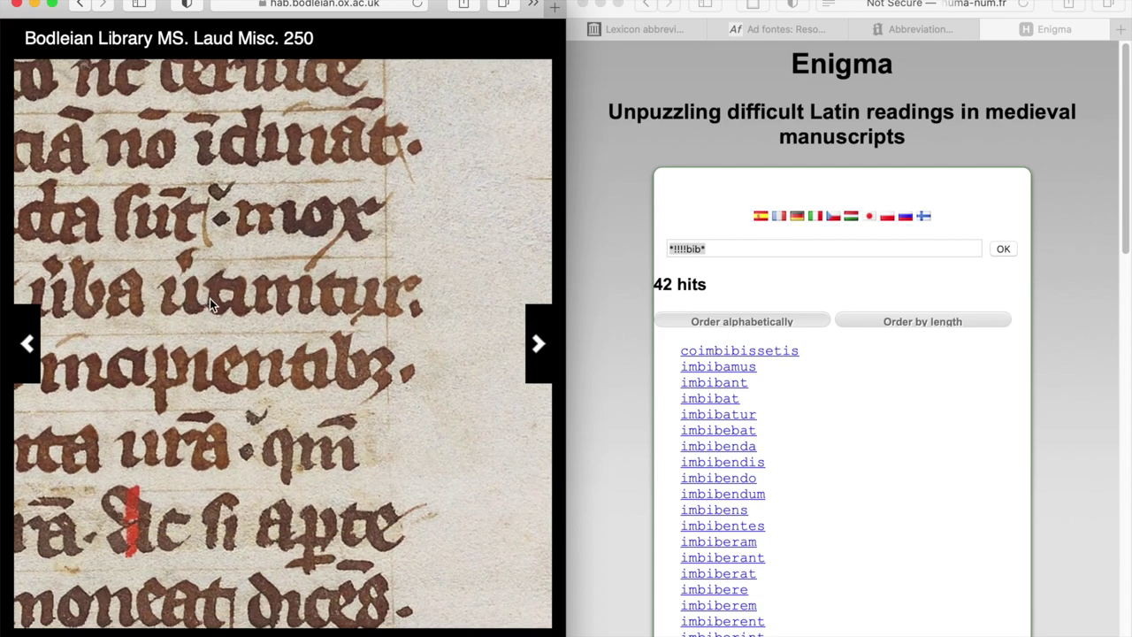
# - Search Enigma for "u*t!!!!t!!r" to find candidates for the manuscript word after "uba"
pyautogui.click(818, 252)
pyautogui.click(818, 252)
pyautogui.press('BackSpace')
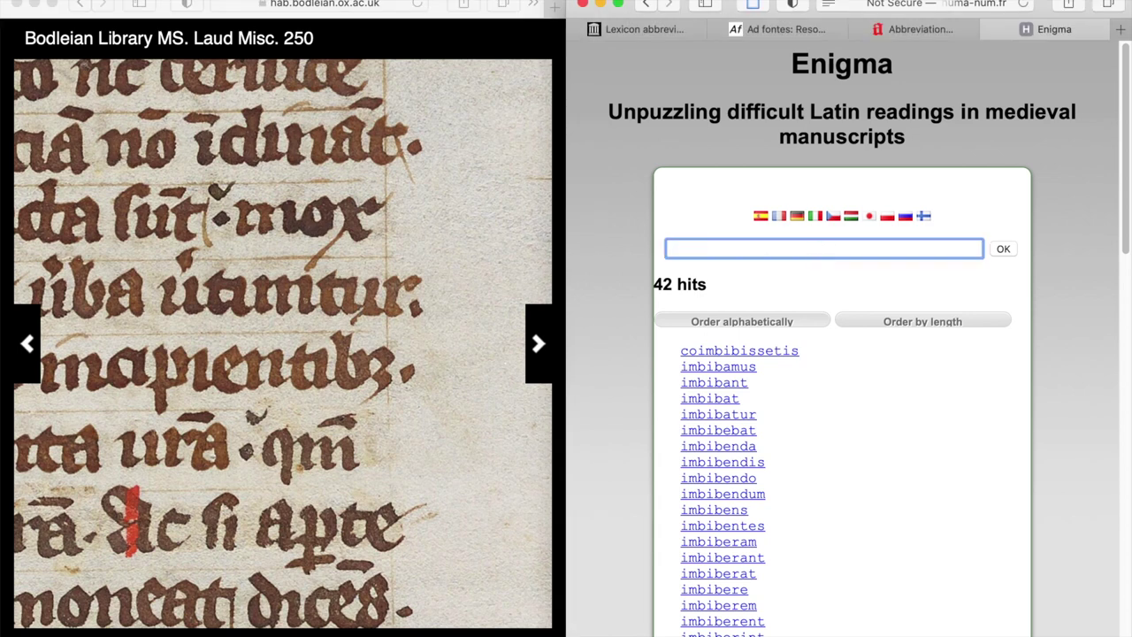
pyautogui.write('u')
pyautogui.press('Down')
pyautogui.press('Down')
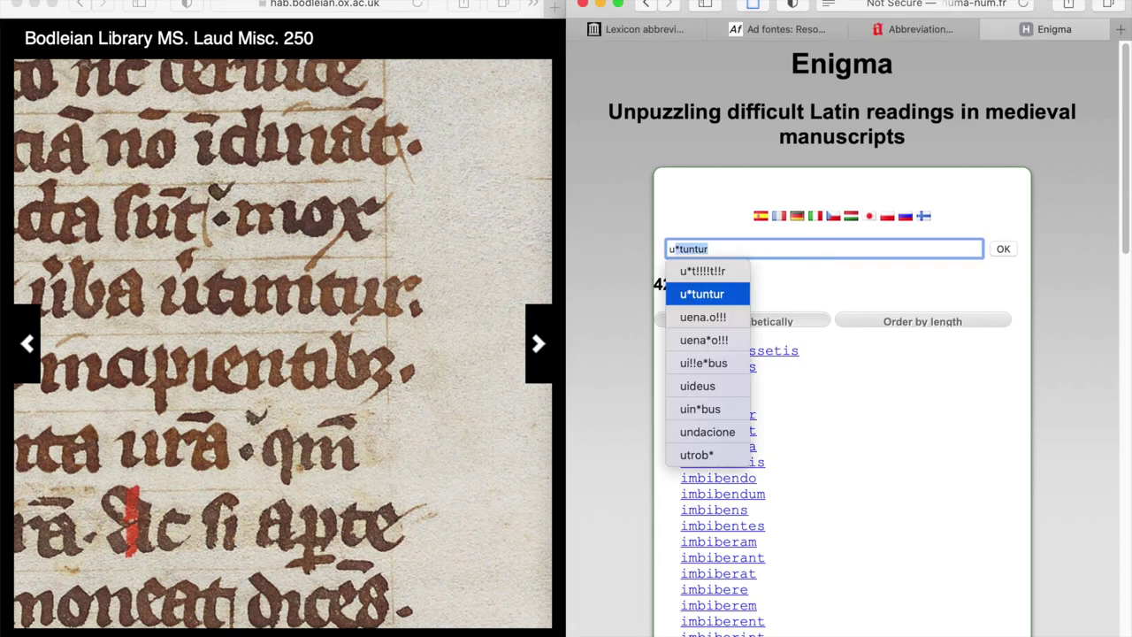
pyautogui.write('*')
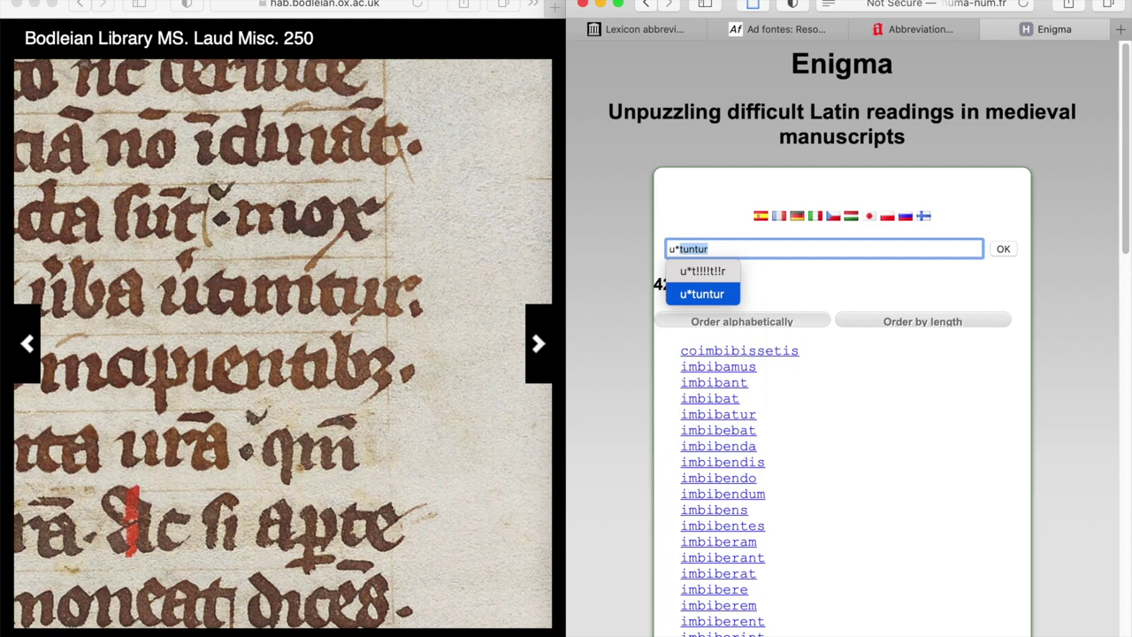
pyautogui.press('Up')
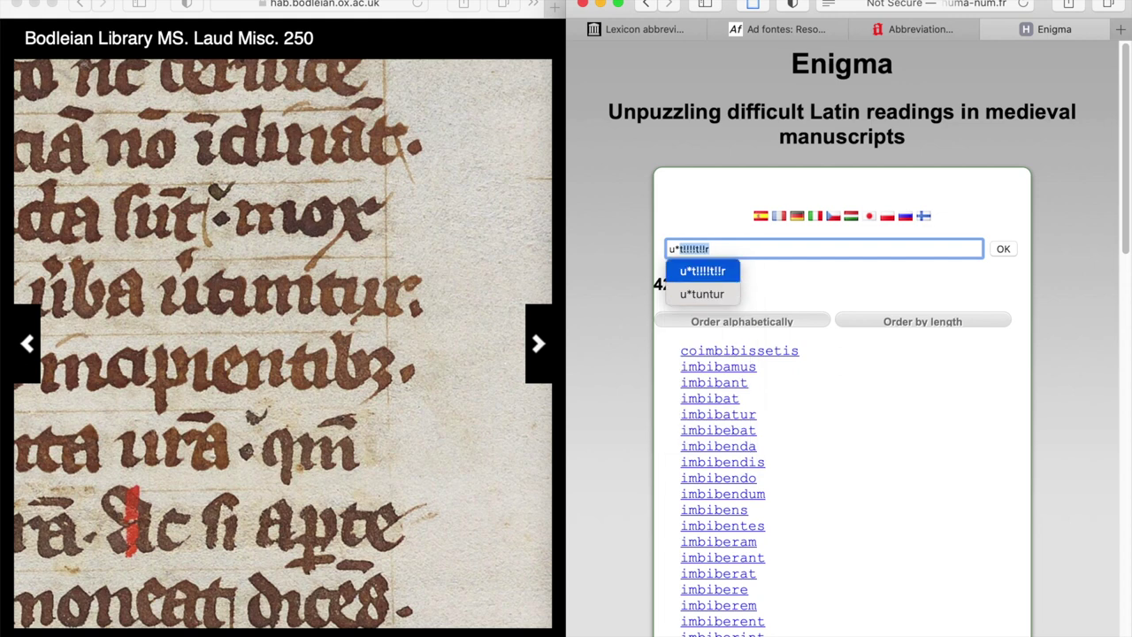
pyautogui.press('Escape')
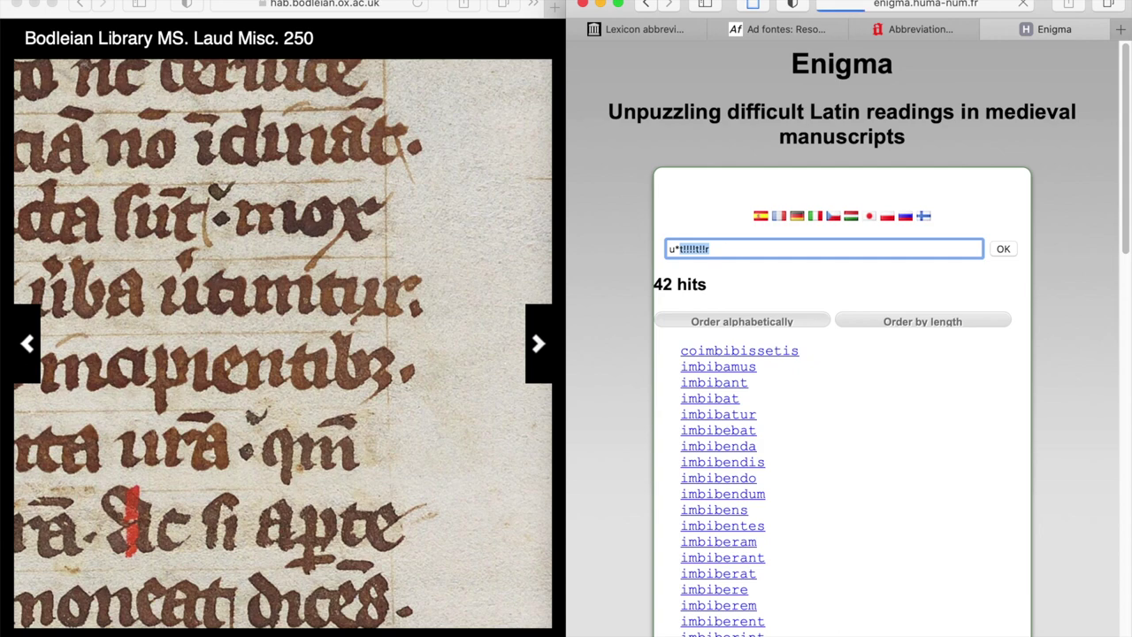
pyautogui.press('Return')
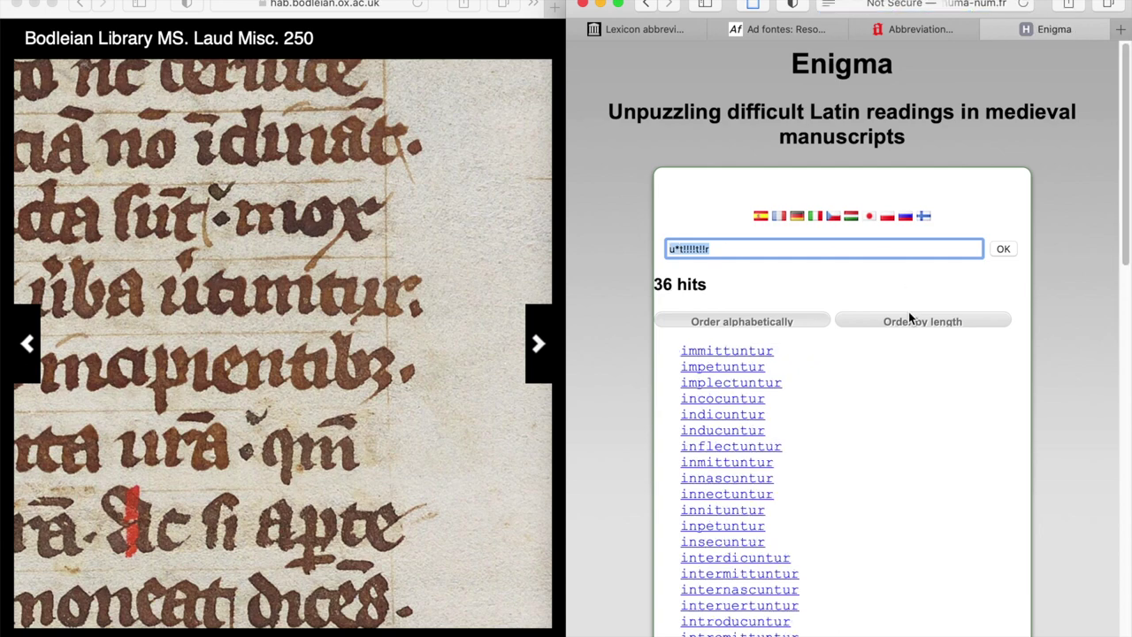
# - Check the Enigma matches and refine the query's ending, searching for "u*t!!!!tur"
pyautogui.scroll(-8, 908, 409)
pyautogui.scroll(10, 907, 409)
pyautogui.scroll(-1, 907, 409)
pyautogui.press('Right')
pyautogui.press('Left')
pyautogui.hotkey('shift', 'Left')
pyautogui.hotkey('shift', 'Left')
pyautogui.write('u')
pyautogui.press('Return')
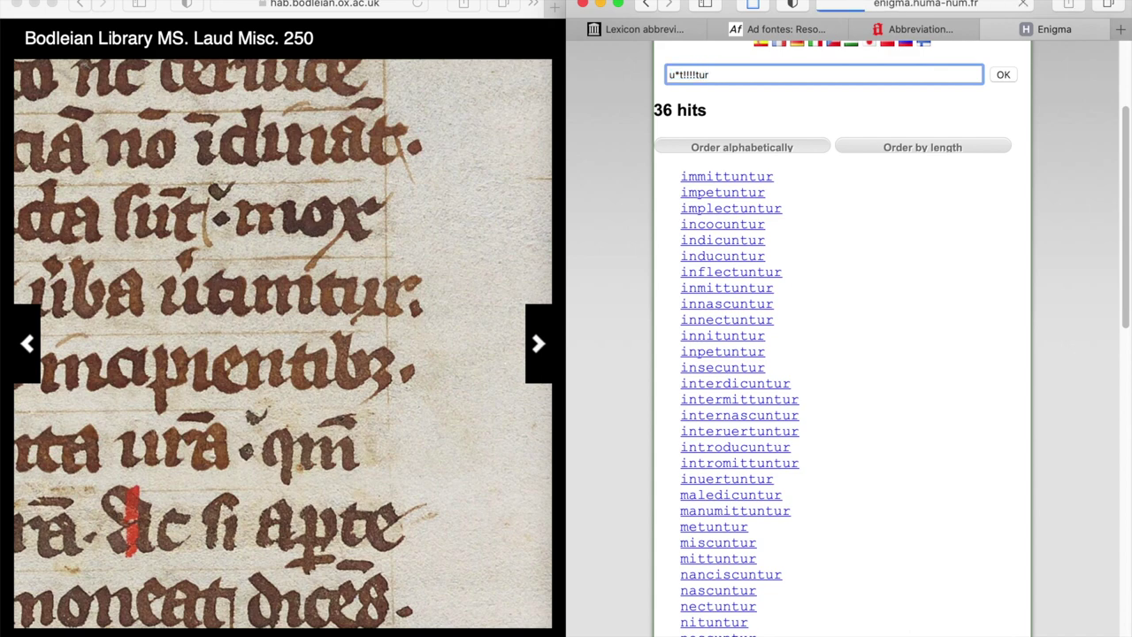
pyautogui.press('Right')
pyautogui.press('Left')
pyautogui.press('Left')
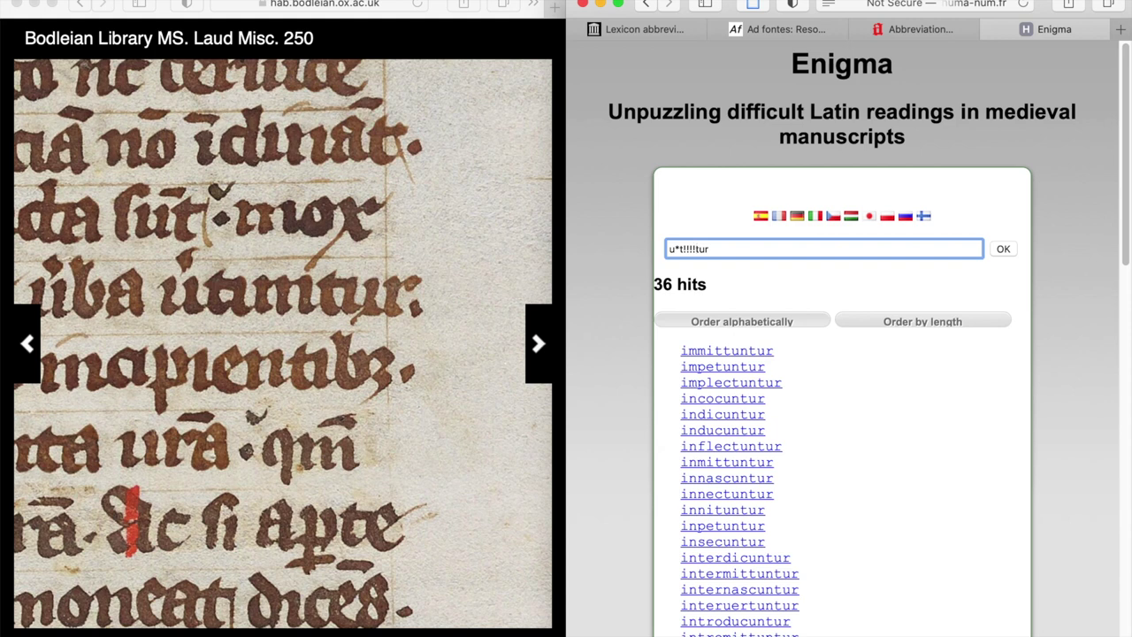
# - Review the full list of matches and narrow the Enigma search to "u*tuntur"
pyautogui.scroll(-7, 938, 512)
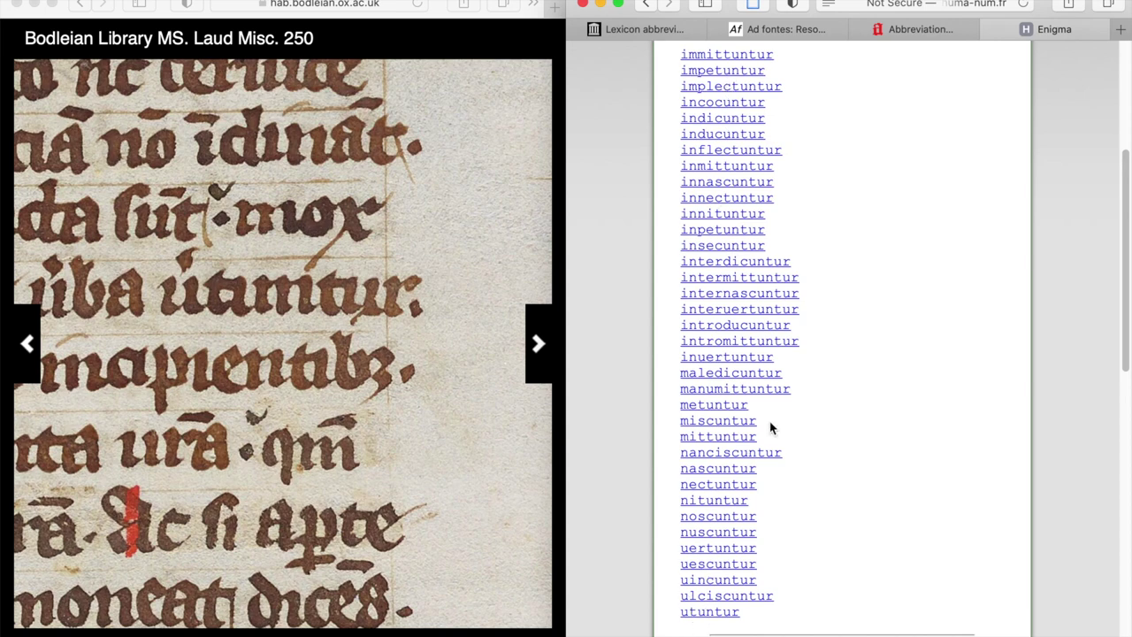
pyautogui.scroll(5, 796, 411)
pyautogui.scroll(-8, 816, 400)
pyautogui.scroll(-1, 816, 399)
pyautogui.scroll(1, 816, 397)
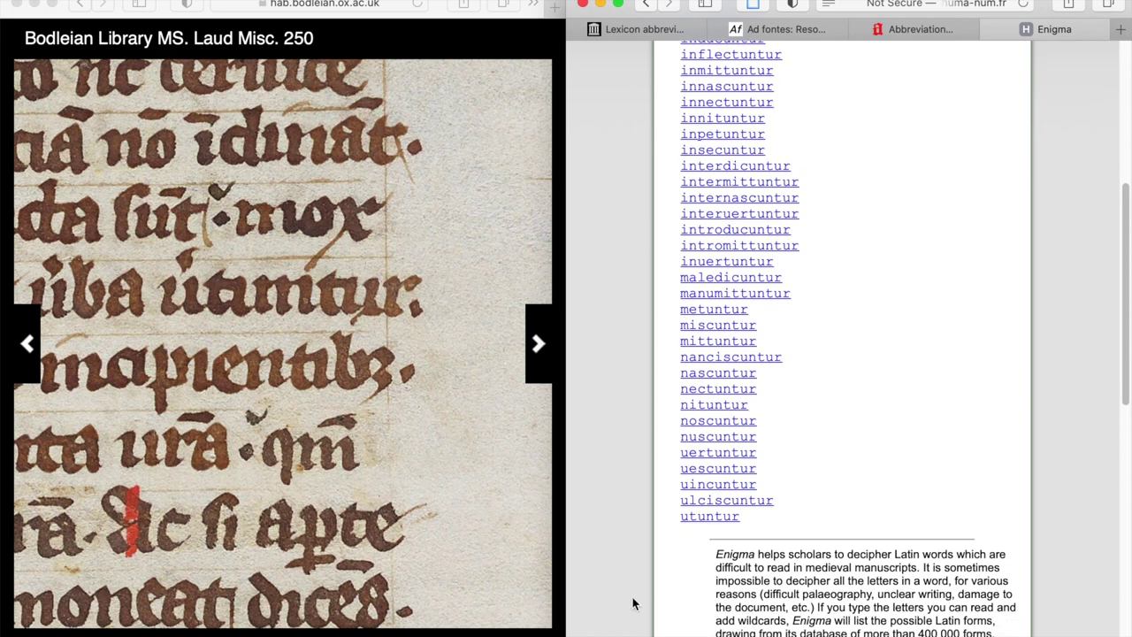
pyautogui.scroll(5, 821, 475)
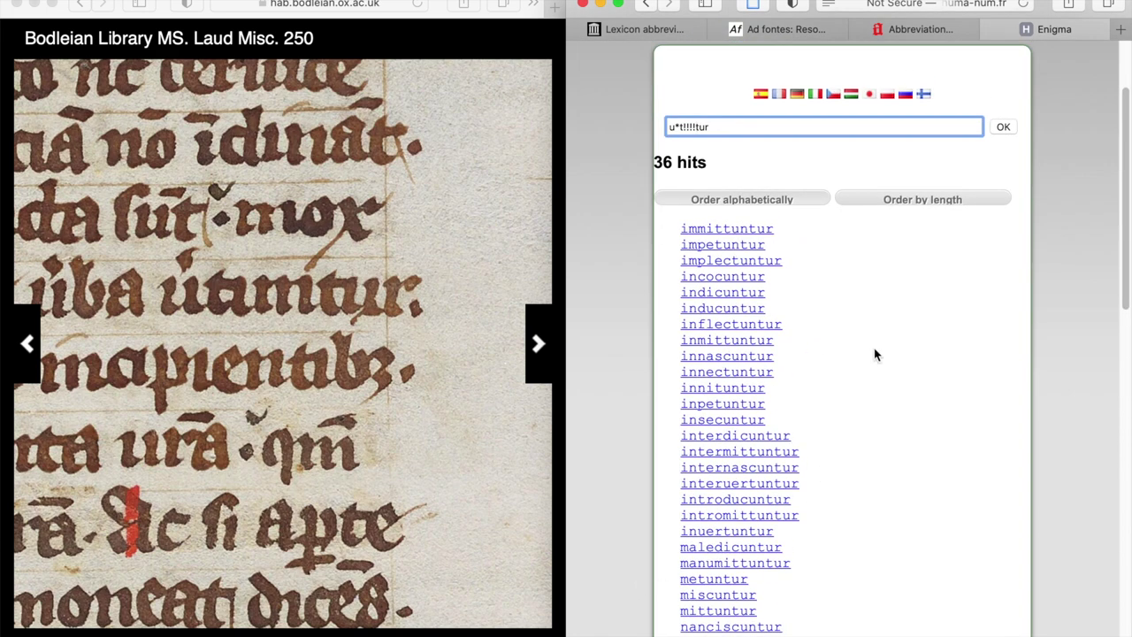
pyautogui.scroll(1, 875, 353)
pyautogui.moveTo(696, 139); pyautogui.dragTo(682, 139)
pyautogui.write('un')
pyautogui.press('Return')
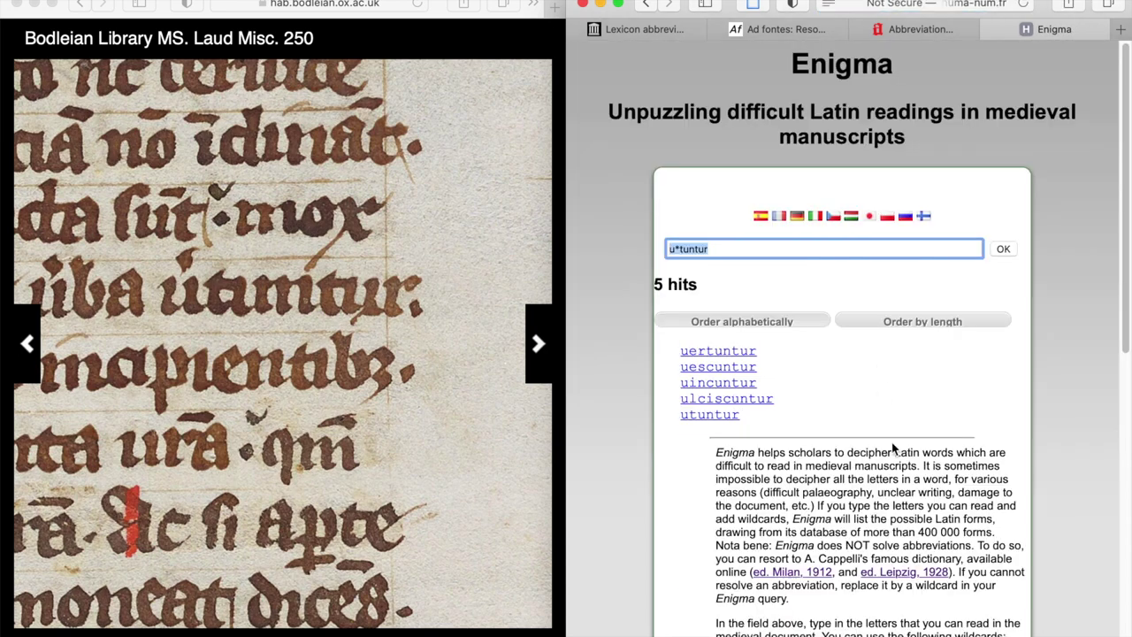